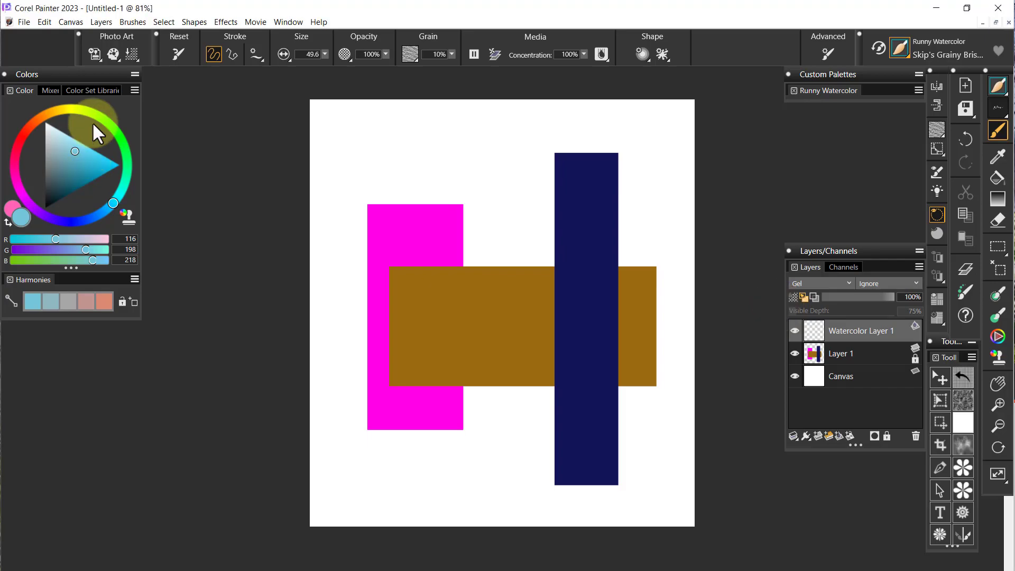
- Choose a brighter sky blue (RGB 84, 209, 240), test two strokes above the magenta rectangle and undo them
{"action": "left_click_drag", "start_coordinate": [93, 125], "coordinate": [89, 155]}
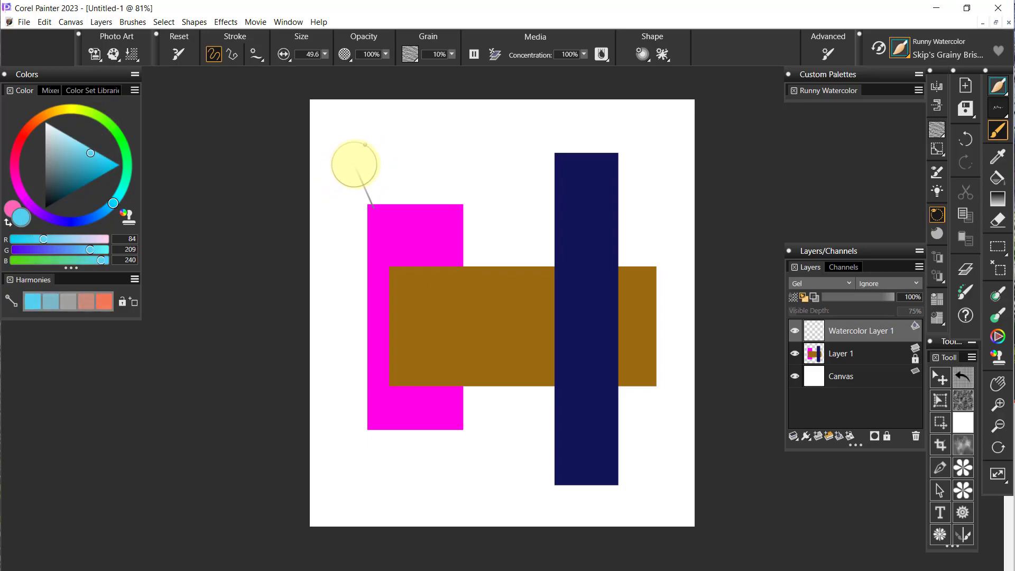
{"action": "left_click_drag", "start_coordinate": [356, 174], "coordinate": [494, 118]}
{"action": "mouse_move", "coordinate": [341, 181]}
{"action": "left_mouse_down"}
{"action": "mouse_move", "coordinate": [485, 122]}
{"action": "mouse_move", "coordinate": [357, 181]}
{"action": "mouse_move", "coordinate": [473, 127]}
{"action": "mouse_move", "coordinate": [458, 156]}
{"action": "left_mouse_up"}
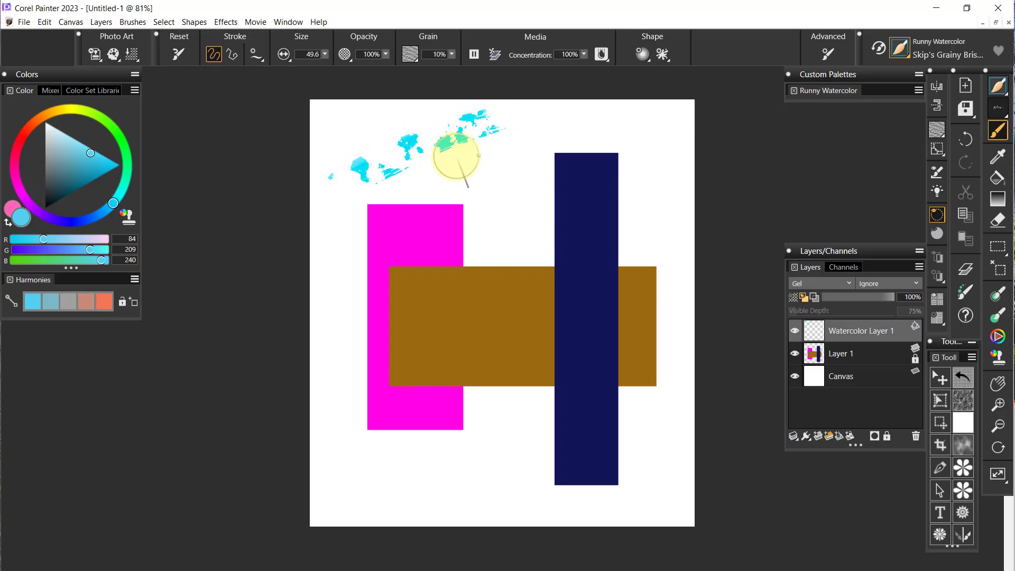
{"action": "key", "text": "ctrl+z"}
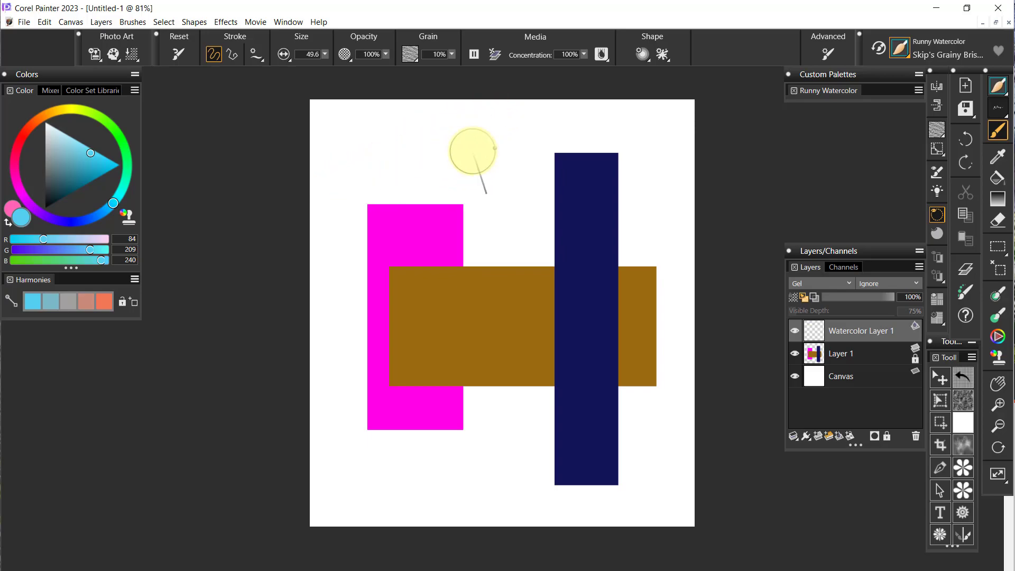
- Turn off the brush's dab stencil
{"action": "left_click", "coordinate": [646, 51]}
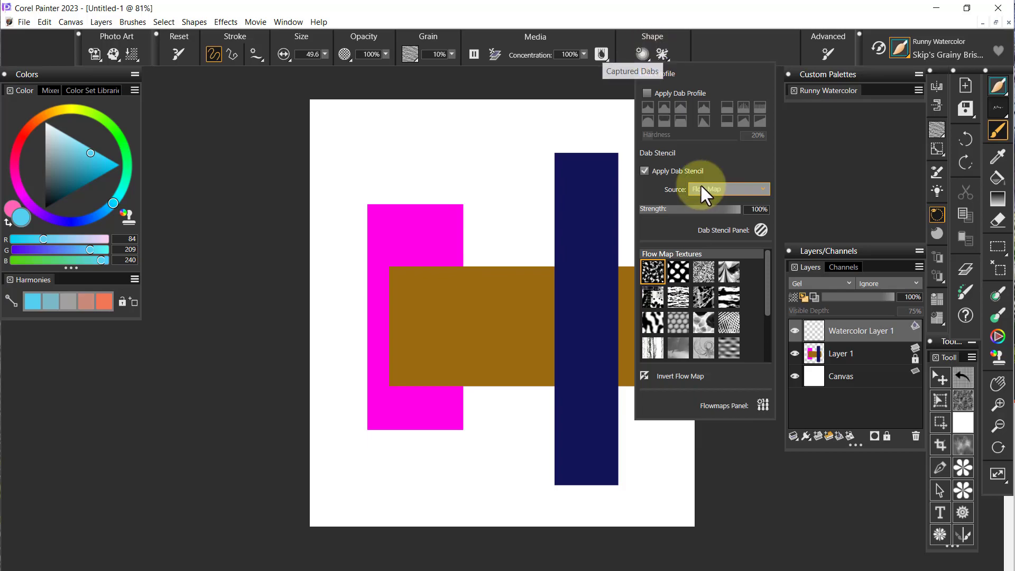
{"action": "left_click", "coordinate": [644, 171]}
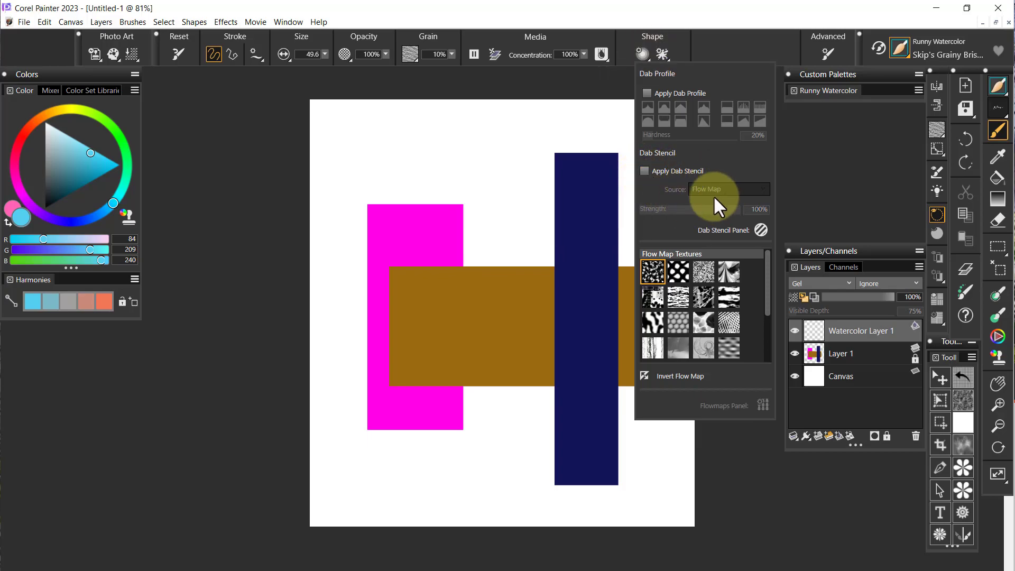
{"action": "left_click", "coordinate": [795, 161]}
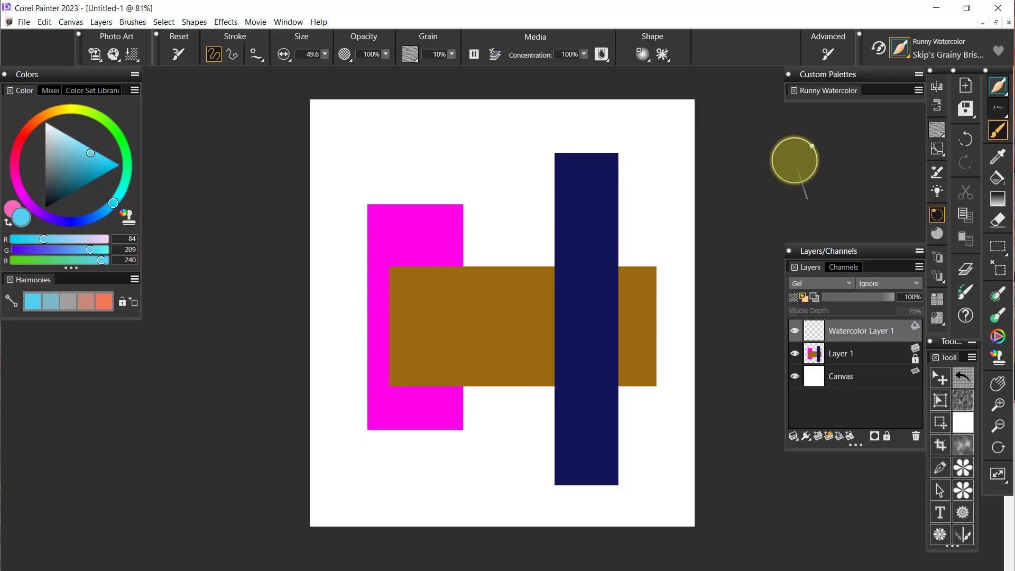
- Paint a light blue wash from the upper canvas down across the rectangles, and hide and reshow Layer 1 to compare
{"action": "mouse_move", "coordinate": [369, 163]}
{"action": "left_mouse_down"}
{"action": "mouse_move", "coordinate": [341, 189]}
{"action": "mouse_move", "coordinate": [416, 143]}
{"action": "mouse_move", "coordinate": [479, 123]}
{"action": "mouse_move", "coordinate": [387, 164]}
{"action": "mouse_move", "coordinate": [340, 202]}
{"action": "mouse_move", "coordinate": [482, 123]}
{"action": "mouse_move", "coordinate": [392, 162]}
{"action": "mouse_move", "coordinate": [342, 198]}
{"action": "mouse_move", "coordinate": [381, 169]}
{"action": "mouse_move", "coordinate": [487, 125]}
{"action": "mouse_move", "coordinate": [375, 171]}
{"action": "mouse_move", "coordinate": [341, 201]}
{"action": "mouse_move", "coordinate": [409, 158]}
{"action": "mouse_move", "coordinate": [523, 119]}
{"action": "mouse_move", "coordinate": [394, 171]}
{"action": "mouse_move", "coordinate": [349, 209]}
{"action": "mouse_move", "coordinate": [454, 149]}
{"action": "mouse_move", "coordinate": [531, 126]}
{"action": "mouse_move", "coordinate": [454, 157]}
{"action": "mouse_move", "coordinate": [358, 220]}
{"action": "mouse_move", "coordinate": [406, 187]}
{"action": "mouse_move", "coordinate": [537, 134]}
{"action": "mouse_move", "coordinate": [375, 225]}
{"action": "mouse_move", "coordinate": [502, 157]}
{"action": "mouse_move", "coordinate": [515, 157]}
{"action": "mouse_move", "coordinate": [392, 231]}
{"action": "mouse_move", "coordinate": [503, 166]}
{"action": "mouse_move", "coordinate": [533, 165]}
{"action": "mouse_move", "coordinate": [418, 231]}
{"action": "mouse_move", "coordinate": [536, 173]}
{"action": "mouse_move", "coordinate": [415, 254]}
{"action": "mouse_move", "coordinate": [542, 183]}
{"action": "mouse_move", "coordinate": [450, 241]}
{"action": "mouse_move", "coordinate": [539, 197]}
{"action": "mouse_move", "coordinate": [441, 266]}
{"action": "mouse_move", "coordinate": [535, 214]}
{"action": "mouse_move", "coordinate": [432, 294]}
{"action": "mouse_move", "coordinate": [524, 244]}
{"action": "mouse_move", "coordinate": [440, 305]}
{"action": "mouse_move", "coordinate": [513, 264]}
{"action": "mouse_move", "coordinate": [435, 343]}
{"action": "mouse_move", "coordinate": [527, 278]}
{"action": "mouse_move", "coordinate": [425, 362]}
{"action": "mouse_move", "coordinate": [525, 290]}
{"action": "mouse_move", "coordinate": [453, 343]}
{"action": "mouse_move", "coordinate": [505, 307]}
{"action": "mouse_move", "coordinate": [452, 366]}
{"action": "mouse_move", "coordinate": [519, 318]}
{"action": "mouse_move", "coordinate": [469, 363]}
{"action": "mouse_move", "coordinate": [462, 375]}
{"action": "mouse_move", "coordinate": [513, 337]}
{"action": "mouse_move", "coordinate": [451, 398]}
{"action": "mouse_move", "coordinate": [513, 363]}
{"action": "mouse_move", "coordinate": [482, 428]}
{"action": "mouse_move", "coordinate": [489, 452]}
{"action": "left_mouse_up"}
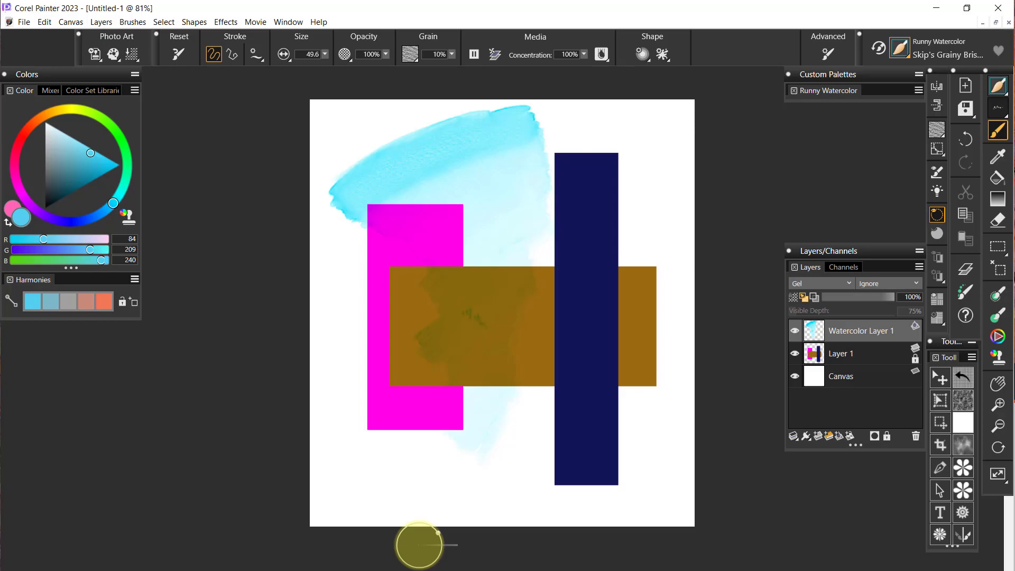
{"action": "left_click", "coordinate": [795, 353]}
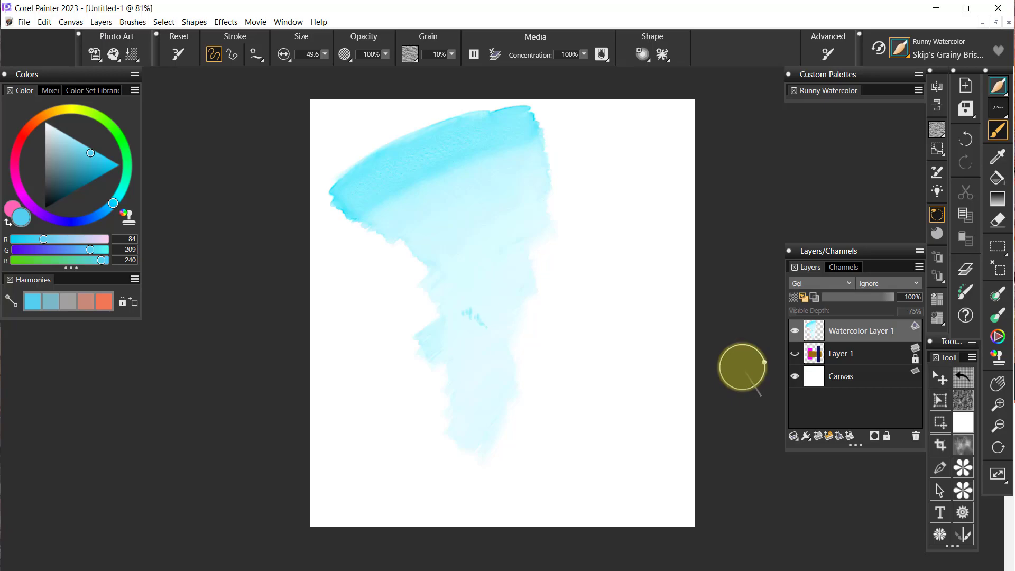
{"action": "left_click", "coordinate": [795, 353]}
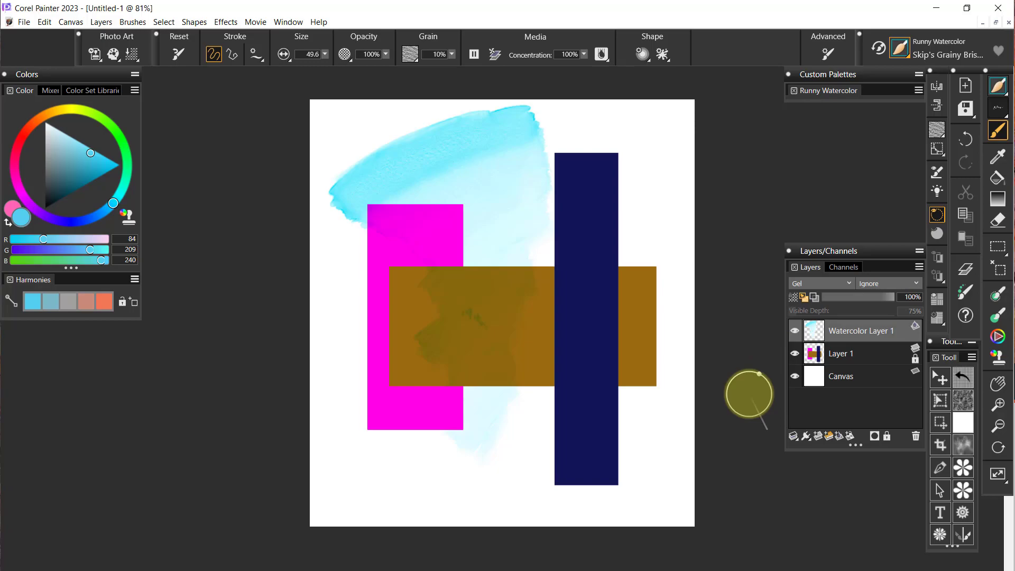
- In the advanced brush controls' blending settings, set the Resaturation amount to 9% and the Bleed amount to 99%
{"action": "left_click", "coordinate": [825, 46]}
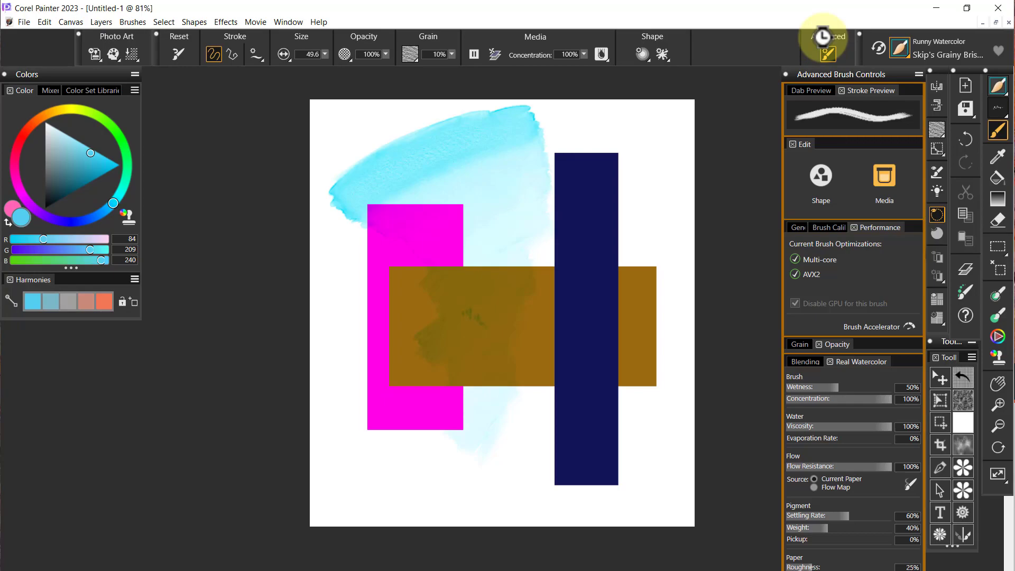
{"action": "left_click", "coordinate": [878, 228]}
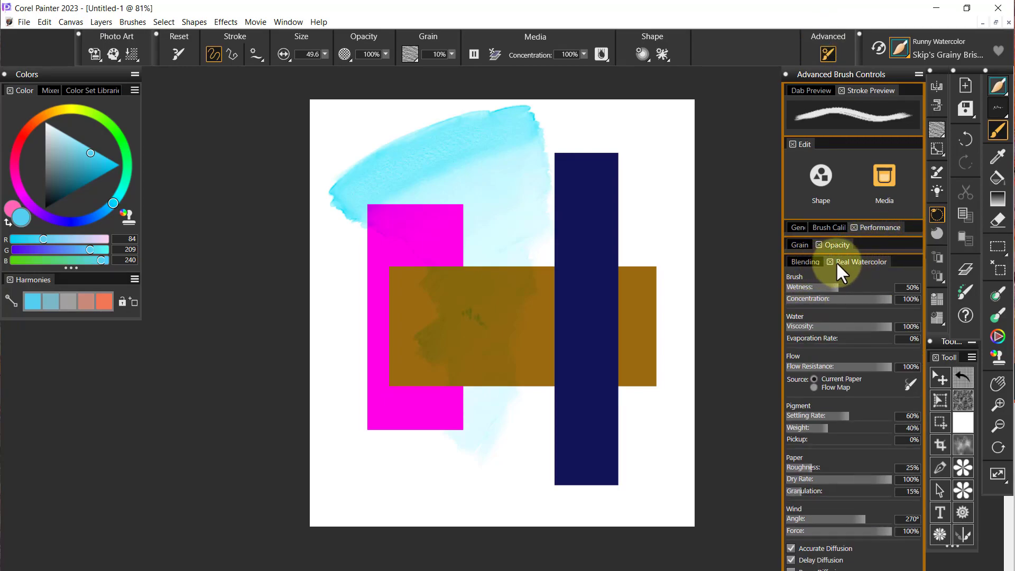
{"action": "left_click", "coordinate": [809, 262]}
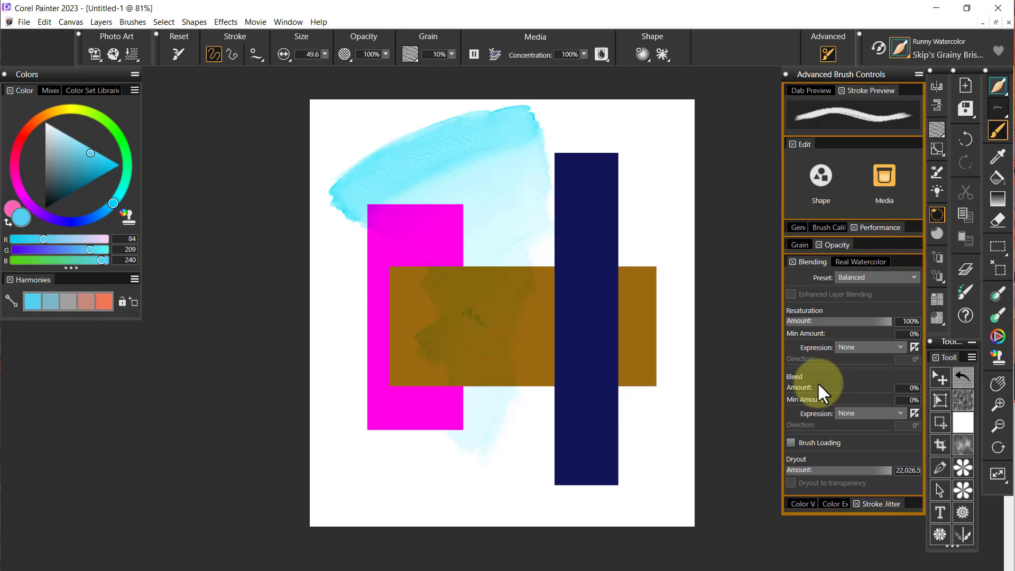
{"action": "left_click_drag", "start_coordinate": [890, 321], "coordinate": [793, 327]}
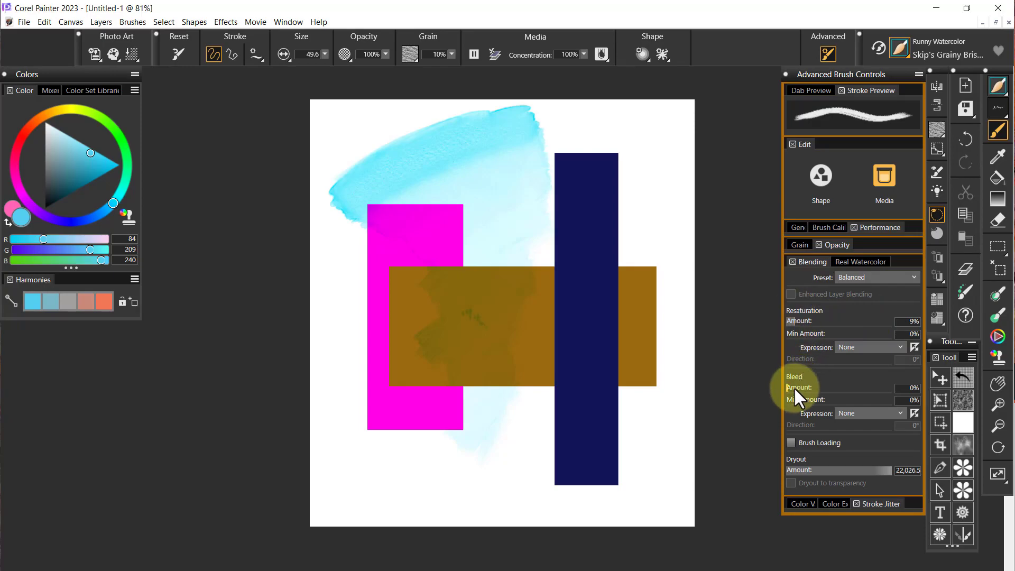
{"action": "left_click_drag", "start_coordinate": [786, 387], "coordinate": [893, 390]}
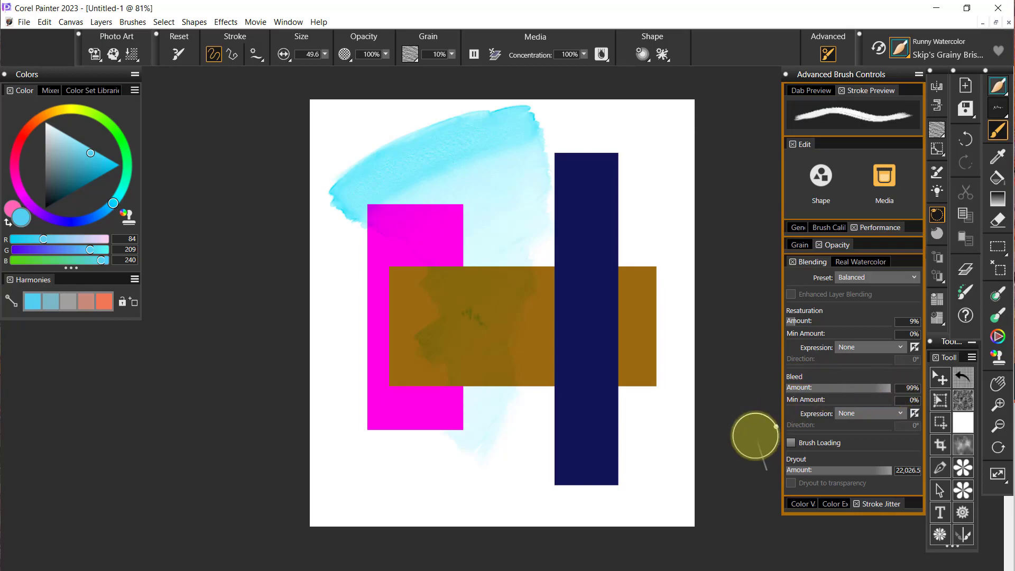
- Undo the blue wash strokes on the watercolor layer
{"action": "key", "text": "ctrl+z"}
{"action": "key", "text": "ctrl+z"}
{"action": "key", "text": "ctrl+z"}
{"action": "key", "text": "ctrl+z"}
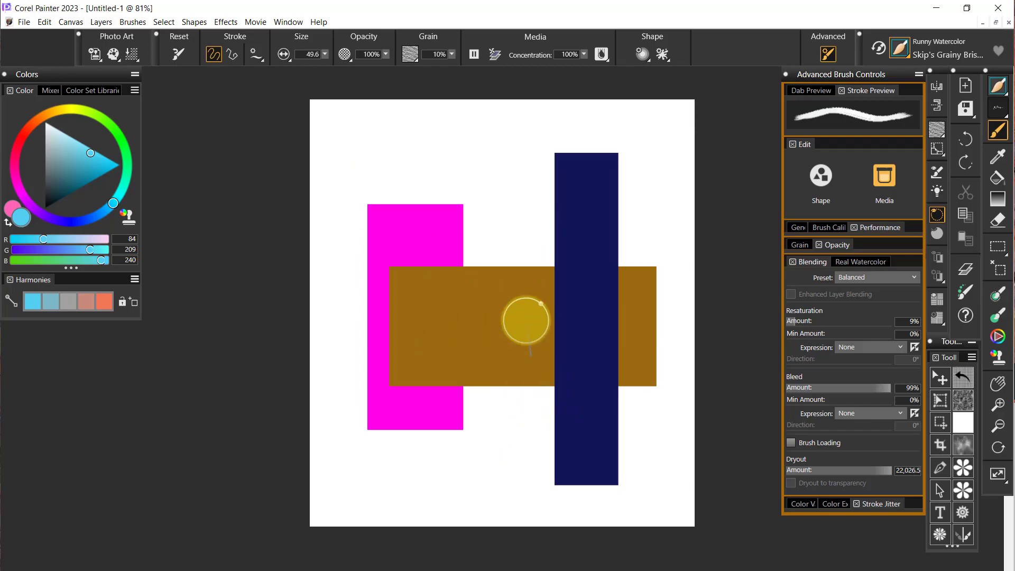
- Hide Layer 1 and make Watercolor Layer 1 the active layer
{"action": "left_click", "coordinate": [963, 266]}
{"action": "left_click", "coordinate": [796, 352]}
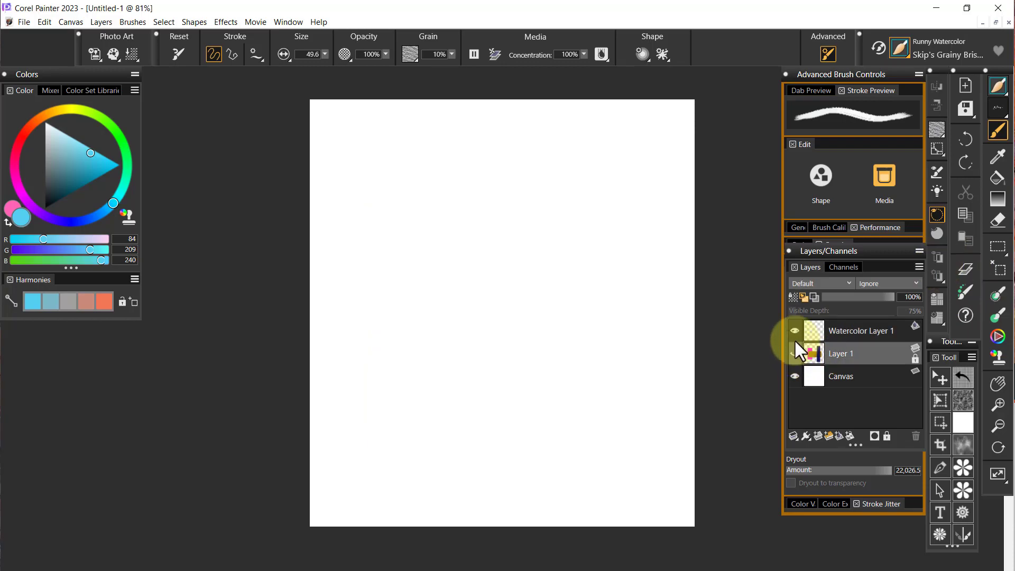
{"action": "left_click", "coordinate": [857, 331]}
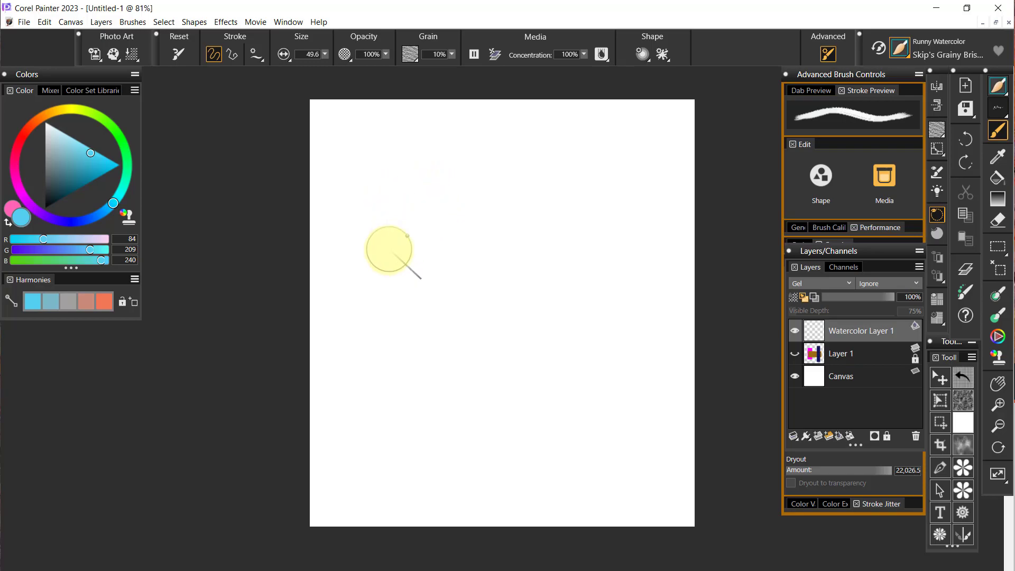
- Paint overlapping blue strokes tapering down the blank canvas and another band beside their lower end to test the blending settings
{"action": "mouse_move", "coordinate": [371, 232]}
{"action": "left_mouse_down"}
{"action": "mouse_move", "coordinate": [453, 175]}
{"action": "mouse_move", "coordinate": [522, 152]}
{"action": "mouse_move", "coordinate": [394, 217]}
{"action": "mouse_move", "coordinate": [385, 231]}
{"action": "mouse_move", "coordinate": [509, 164]}
{"action": "mouse_move", "coordinate": [513, 172]}
{"action": "mouse_move", "coordinate": [390, 261]}
{"action": "mouse_move", "coordinate": [517, 181]}
{"action": "mouse_move", "coordinate": [398, 278]}
{"action": "mouse_move", "coordinate": [537, 181]}
{"action": "mouse_move", "coordinate": [422, 277]}
{"action": "mouse_move", "coordinate": [480, 236]}
{"action": "mouse_move", "coordinate": [465, 255]}
{"action": "mouse_move", "coordinate": [499, 245]}
{"action": "mouse_move", "coordinate": [431, 306]}
{"action": "mouse_move", "coordinate": [480, 284]}
{"action": "mouse_move", "coordinate": [508, 301]}
{"action": "mouse_move", "coordinate": [441, 481]}
{"action": "left_mouse_up"}
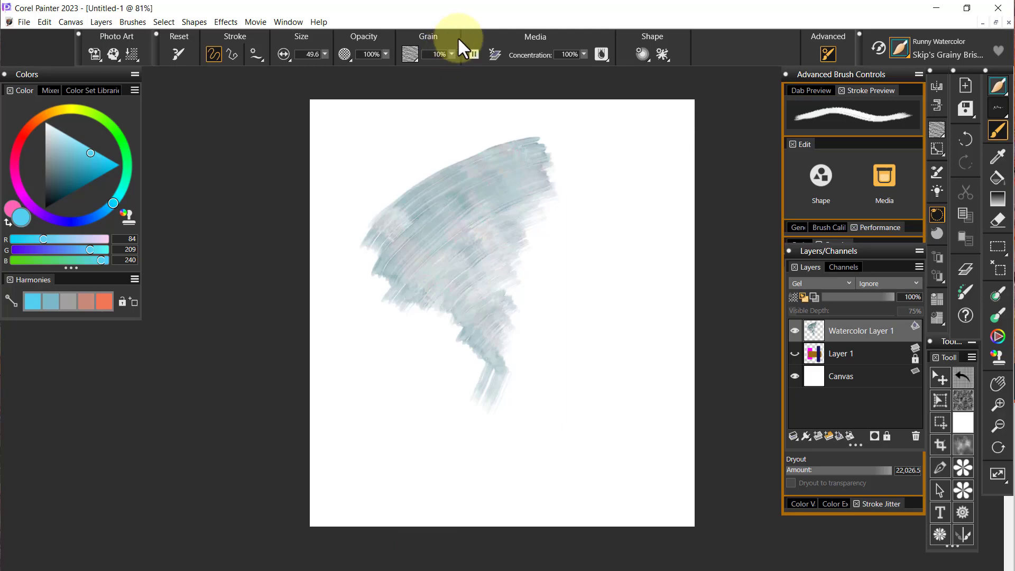
{"action": "left_click", "coordinate": [963, 266]}
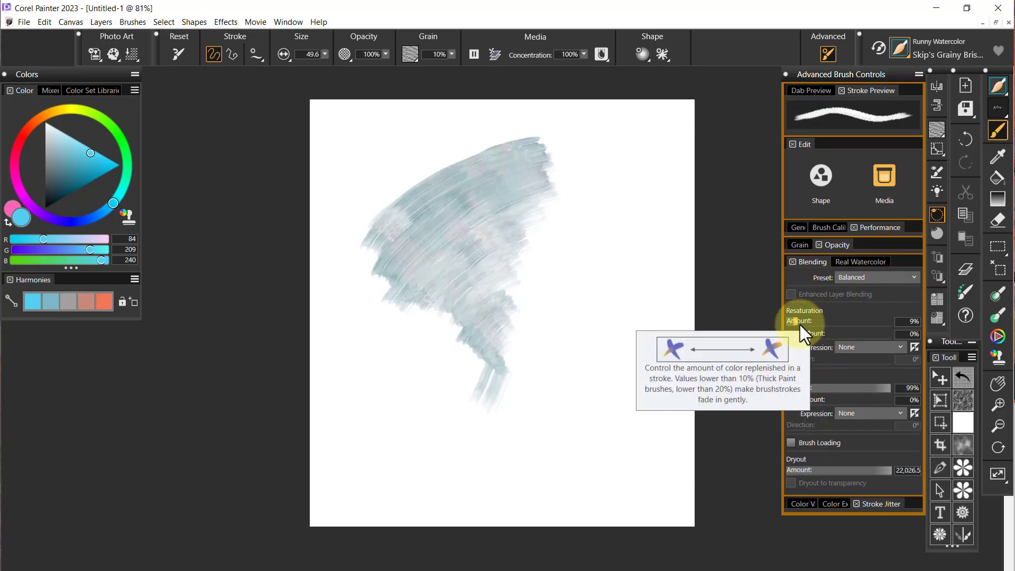
{"action": "mouse_move", "coordinate": [555, 324]}
{"action": "left_mouse_down"}
{"action": "mouse_move", "coordinate": [634, 286]}
{"action": "mouse_move", "coordinate": [527, 370]}
{"action": "mouse_move", "coordinate": [608, 318]}
{"action": "mouse_move", "coordinate": [547, 373]}
{"action": "mouse_move", "coordinate": [625, 320]}
{"action": "mouse_move", "coordinate": [556, 382]}
{"action": "mouse_move", "coordinate": [595, 348]}
{"action": "mouse_move", "coordinate": [631, 336]}
{"action": "mouse_move", "coordinate": [567, 391]}
{"action": "mouse_move", "coordinate": [638, 340]}
{"action": "mouse_move", "coordinate": [567, 423]}
{"action": "mouse_move", "coordinate": [619, 374]}
{"action": "mouse_move", "coordinate": [586, 427]}
{"action": "mouse_move", "coordinate": [614, 417]}
{"action": "left_mouse_up"}
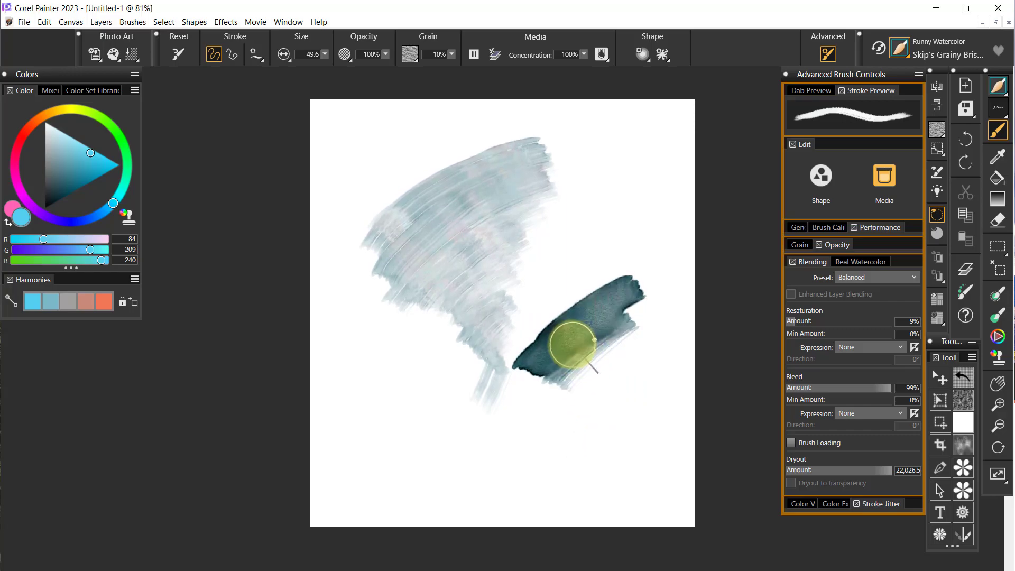
- Clear the watercolor layer and paint a diagonal blue test stroke, with an orange one (RGB 240, 153, 84) below it
{"action": "key", "text": "ctrl+a"}
{"action": "key", "text": "Delete"}
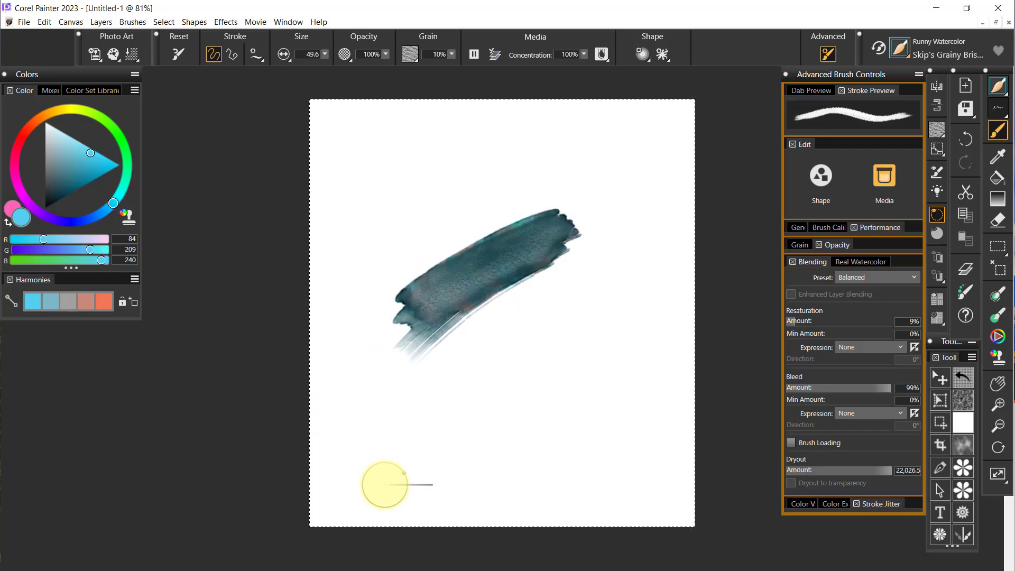
{"action": "left_click", "coordinate": [41, 118]}
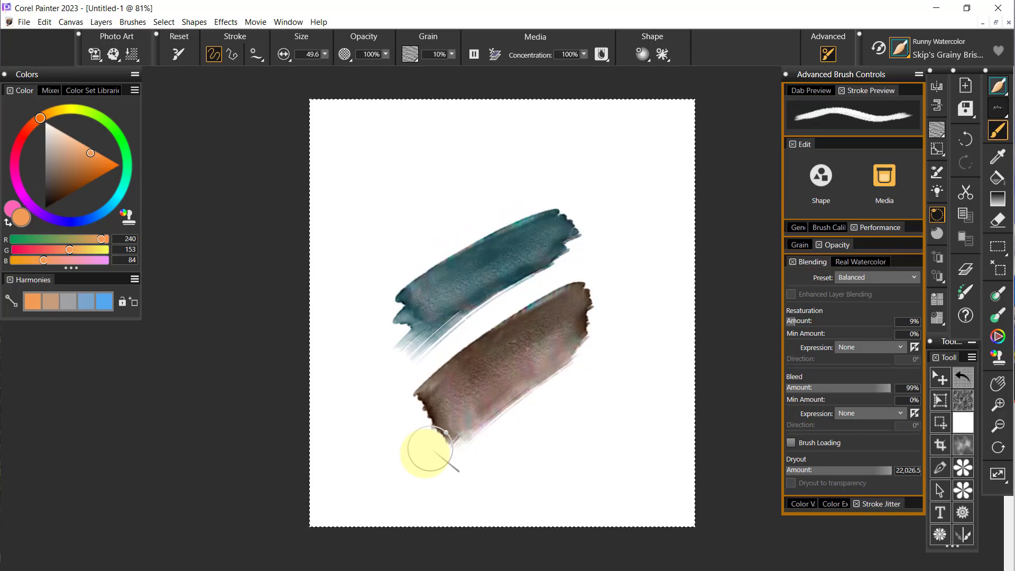
- Reset the brush to its default settings and undo both diagonal test strokes
{"action": "left_click", "coordinate": [177, 53]}
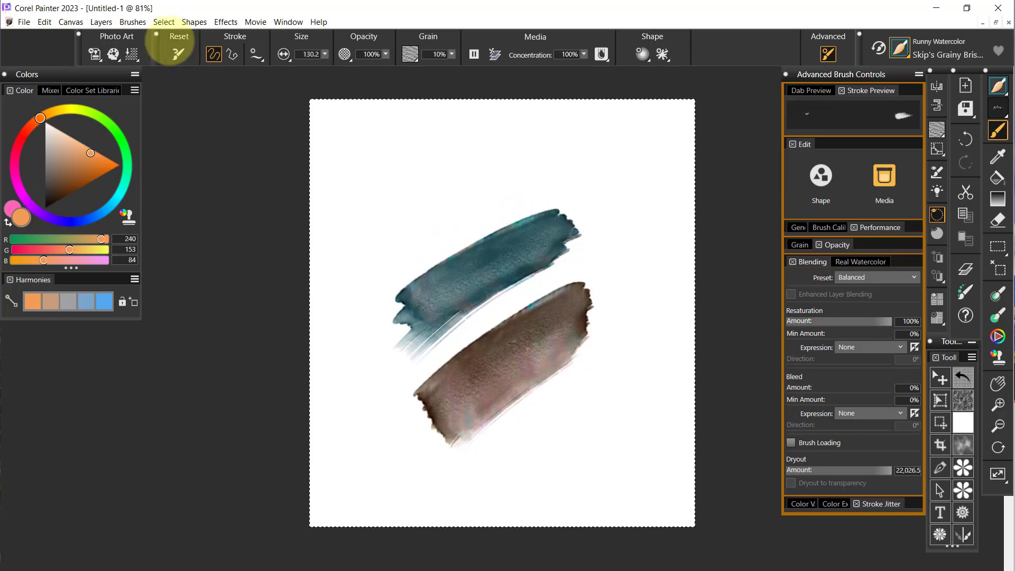
{"action": "key", "text": "ctrl+z"}
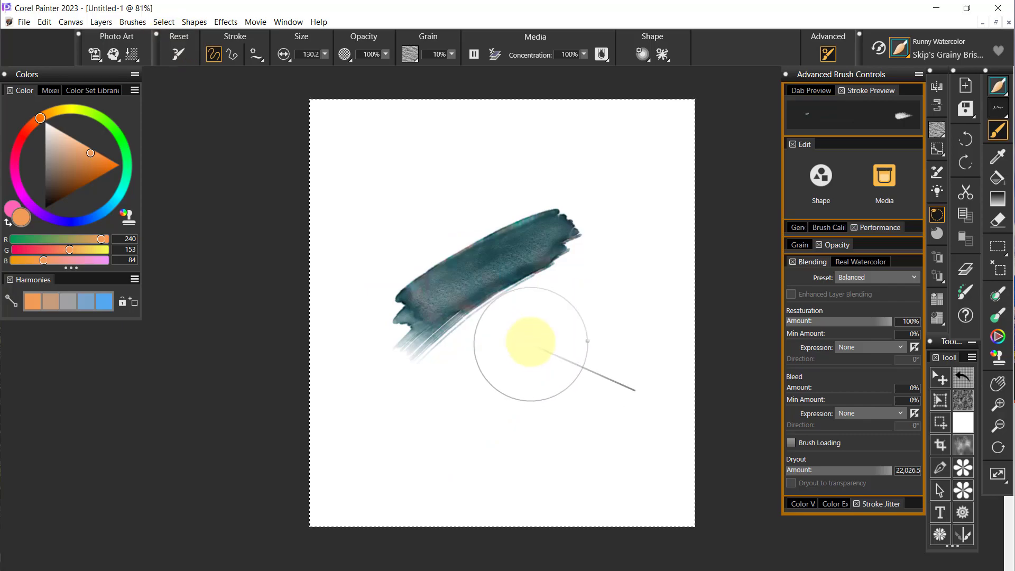
{"action": "key", "text": "ctrl+z"}
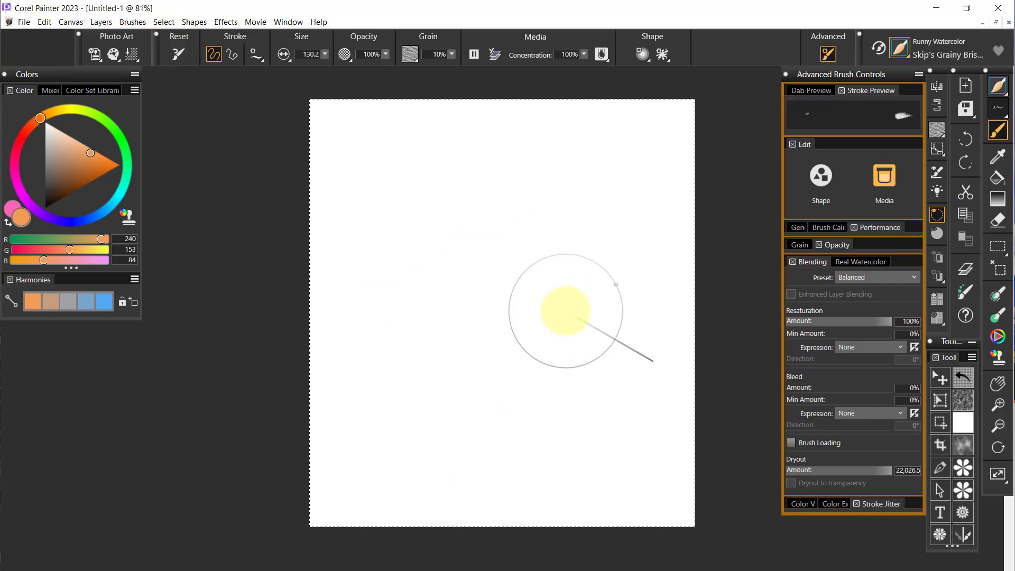
- Reduce the brush size to 38.7 and paint orange test strokes in the middle of the canvas
{"action": "left_click_drag", "start_coordinate": [725, 328], "coordinate": [731, 346]}
{"action": "mouse_move", "coordinate": [390, 323]}
{"action": "left_mouse_down"}
{"action": "mouse_move", "coordinate": [568, 213]}
{"action": "mouse_move", "coordinate": [451, 280]}
{"action": "mouse_move", "coordinate": [528, 240]}
{"action": "mouse_move", "coordinate": [466, 307]}
{"action": "left_mouse_up"}
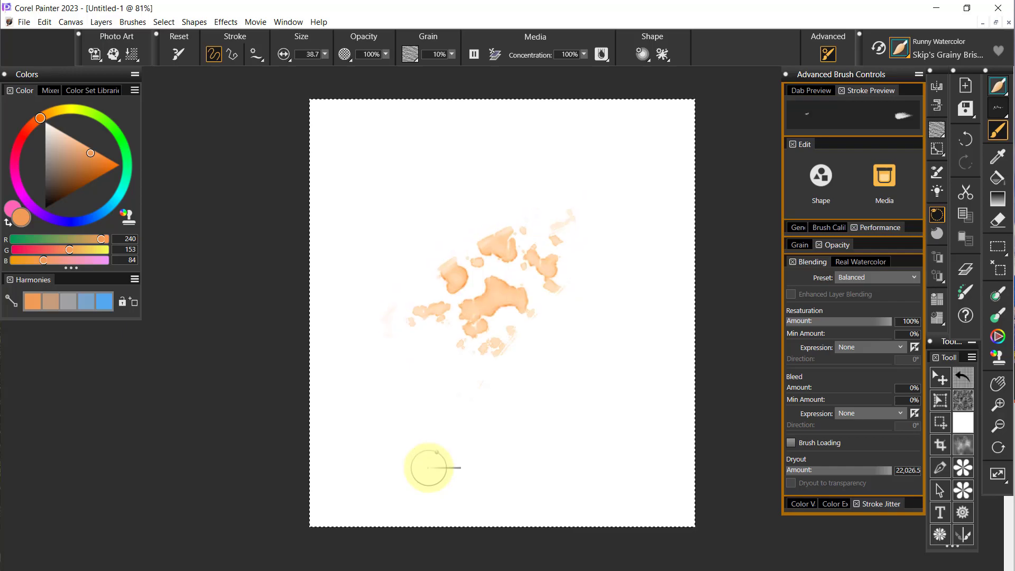
- Turn off the dab stencil again and paint a smooth orange wash above the blotchy strokes
{"action": "left_click", "coordinate": [643, 54]}
{"action": "left_click", "coordinate": [644, 171]}
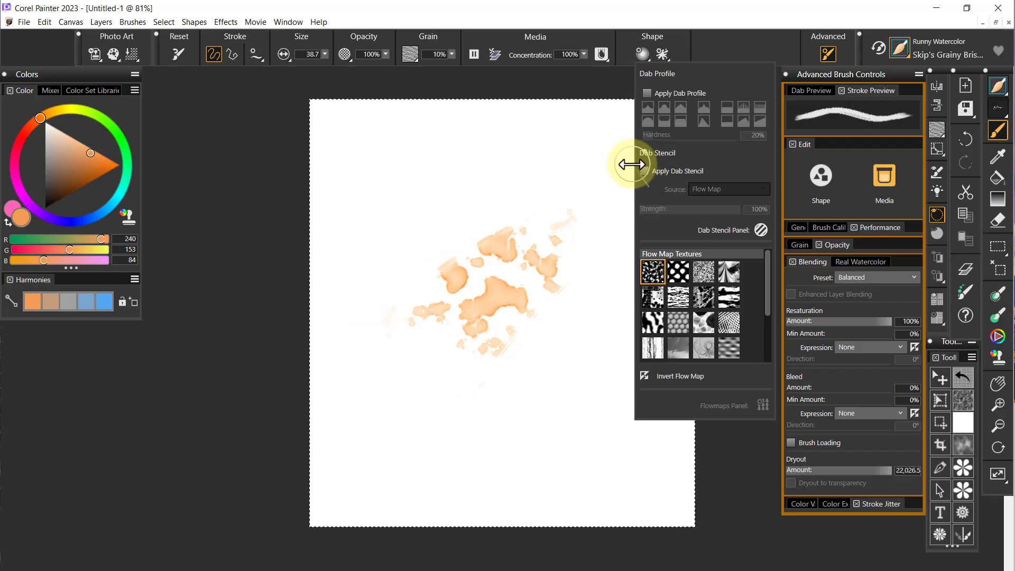
{"action": "mouse_move", "coordinate": [373, 233]}
{"action": "left_mouse_down"}
{"action": "mouse_move", "coordinate": [405, 204]}
{"action": "mouse_move", "coordinate": [540, 144]}
{"action": "mouse_move", "coordinate": [411, 215]}
{"action": "mouse_move", "coordinate": [526, 160]}
{"action": "mouse_move", "coordinate": [398, 241]}
{"action": "mouse_move", "coordinate": [534, 164]}
{"action": "mouse_move", "coordinate": [444, 214]}
{"action": "mouse_move", "coordinate": [531, 175]}
{"action": "mouse_move", "coordinate": [436, 240]}
{"action": "mouse_move", "coordinate": [543, 183]}
{"action": "mouse_move", "coordinate": [456, 263]}
{"action": "left_mouse_up"}
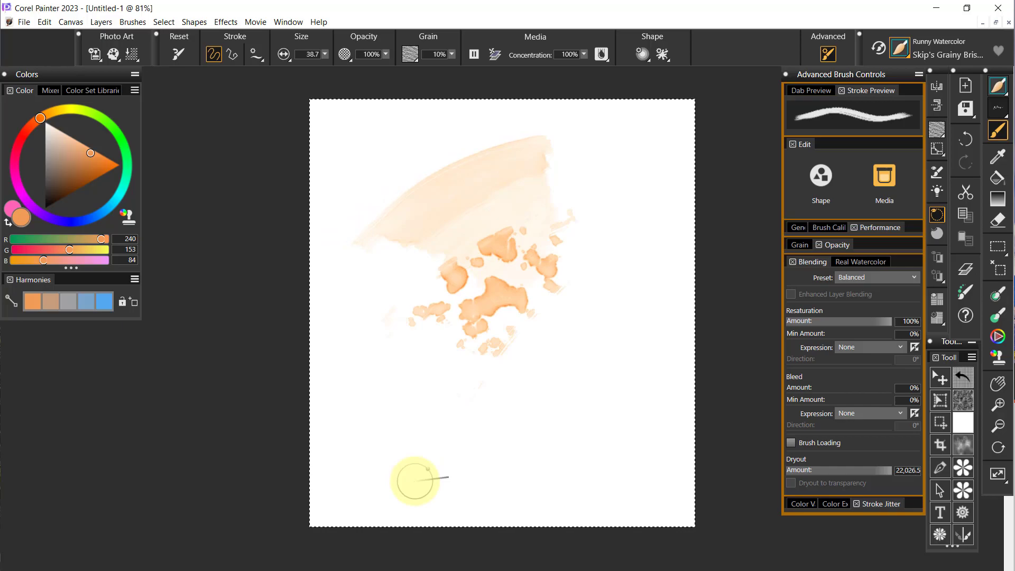
- Undo all the orange test strokes, leaving the watercolor layer empty
{"action": "key", "text": "ctrl+z"}
{"action": "key", "text": "ctrl+z"}
{"action": "key", "text": "ctrl+z"}
{"action": "key", "text": "ctrl+z"}
{"action": "key", "text": "ctrl+z"}
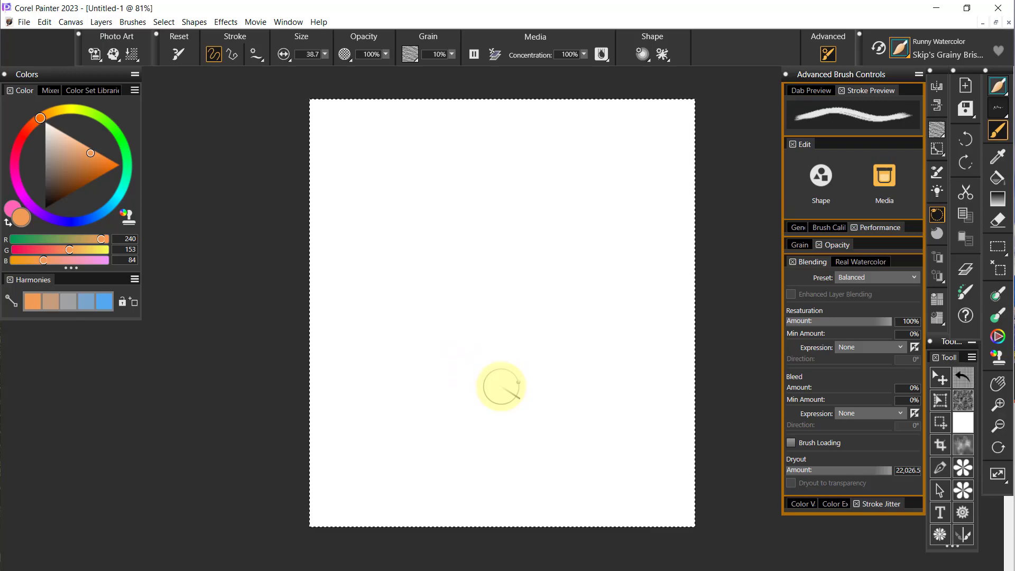
- Switch to the Leaves Template.RIF document and zoom out to 90% so the whole page fits
{"action": "left_click", "coordinate": [295, 21]}
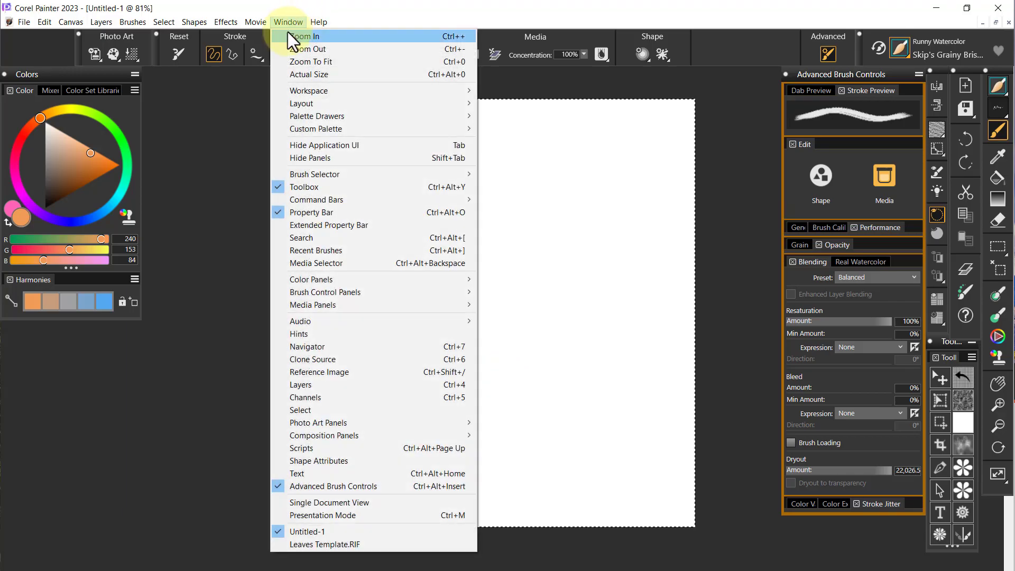
{"action": "left_click", "coordinate": [326, 546]}
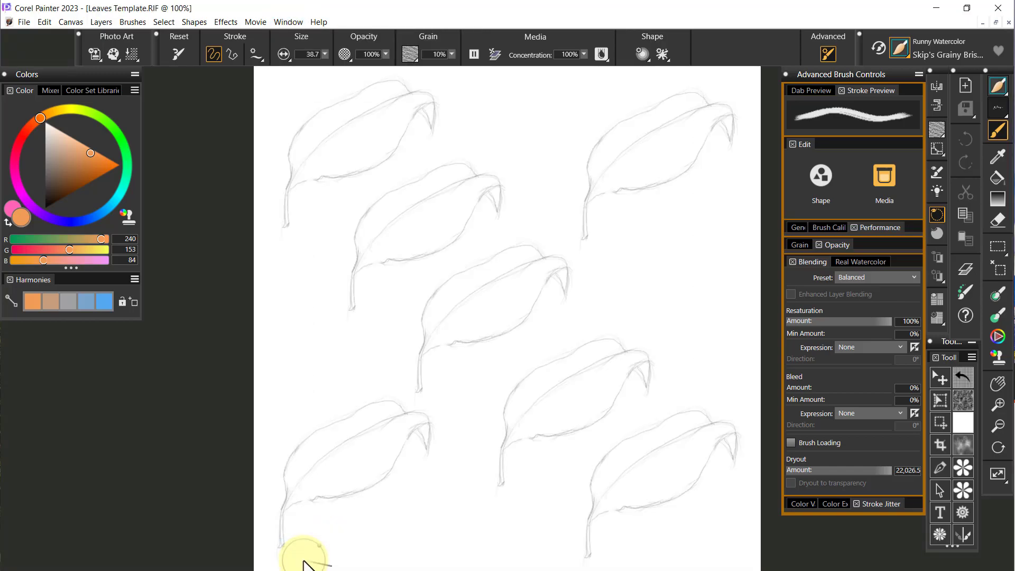
{"action": "key", "text": "ctrl+minus"}
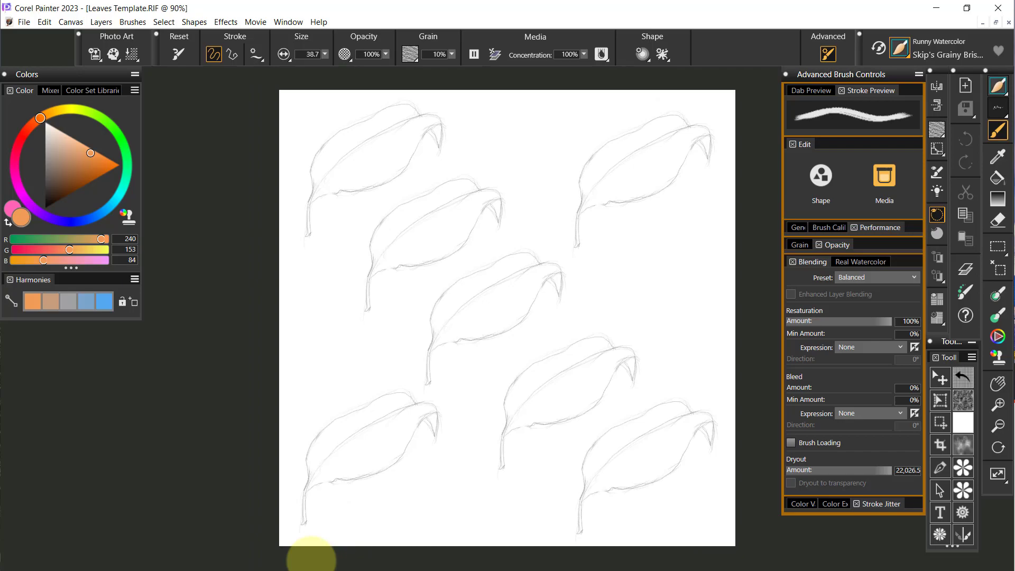
- Check the brush library without changing the brush, and close the advanced brush controls
{"action": "left_click", "coordinate": [902, 47]}
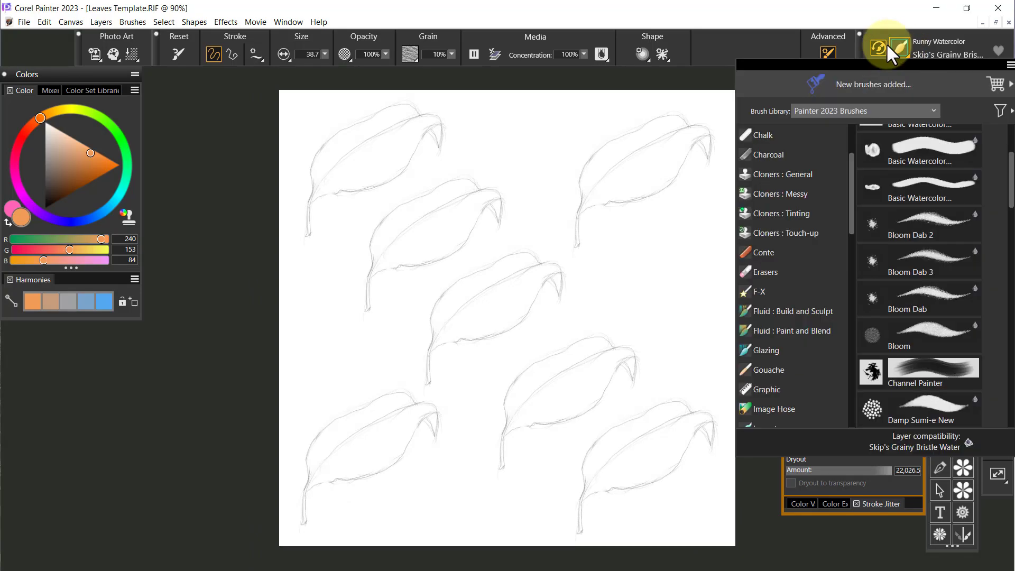
{"action": "left_click", "coordinate": [757, 519]}
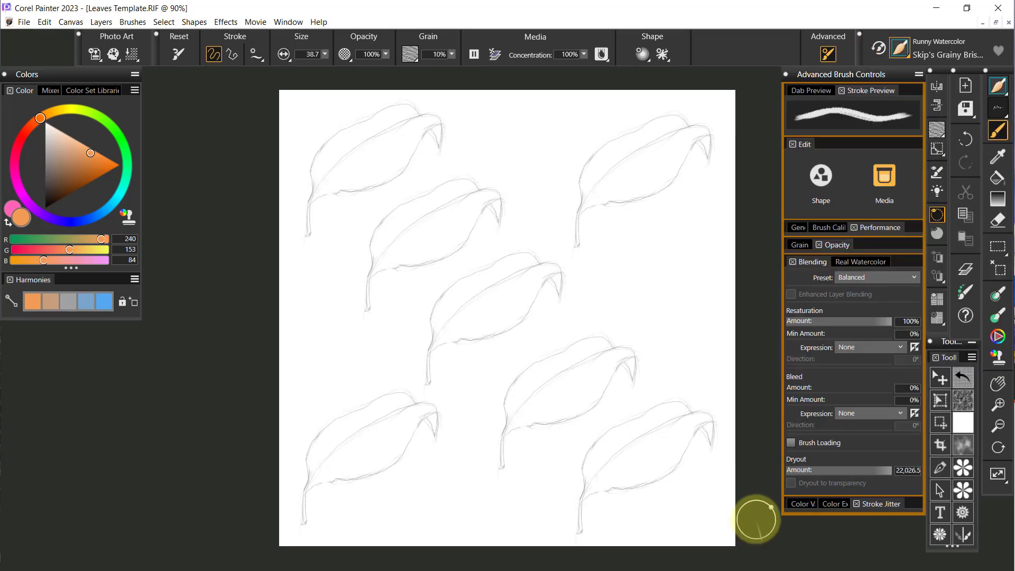
{"action": "left_click", "coordinate": [828, 53]}
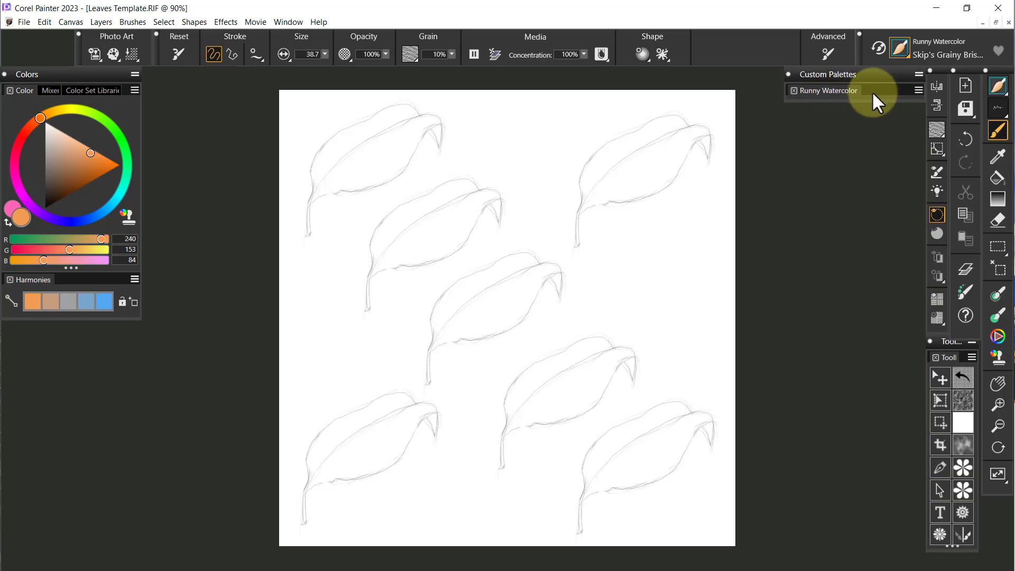
- Choose a Skip's Grainy Bristle variant from the Runny Watercolor custom palette, size it to 12.0, and test orange strokes on the center leaf
{"action": "left_click", "coordinate": [845, 91]}
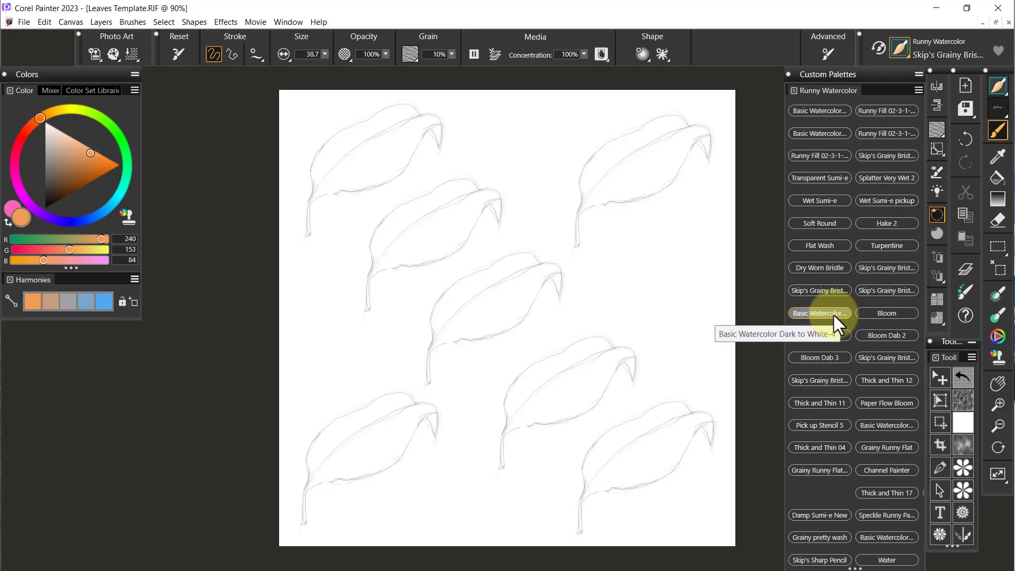
{"action": "left_click", "coordinate": [829, 378]}
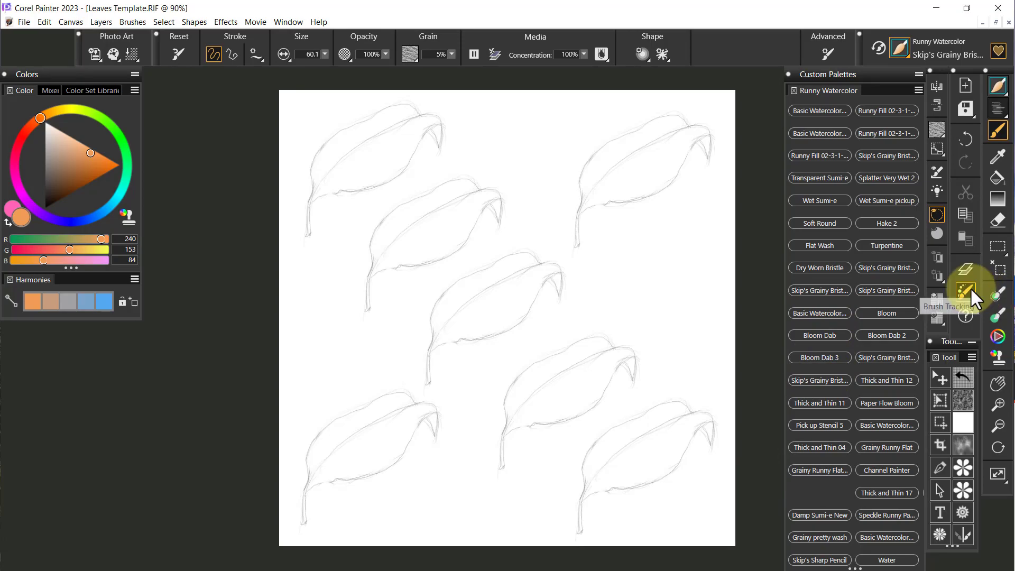
{"action": "left_click_drag", "start_coordinate": [755, 292], "coordinate": [758, 297]}
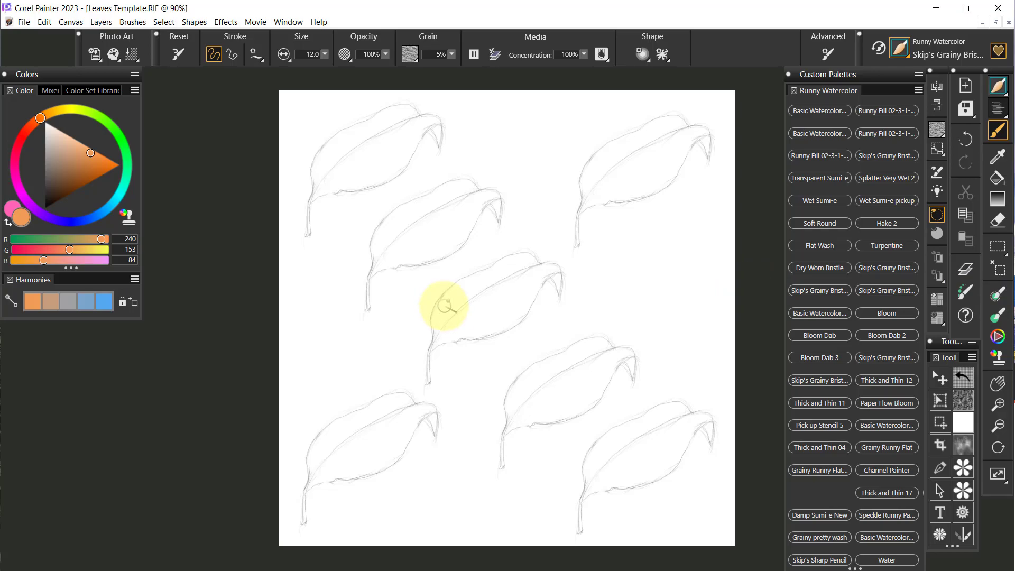
{"action": "mouse_move", "coordinate": [446, 305]}
{"action": "left_mouse_down"}
{"action": "mouse_move", "coordinate": [437, 332]}
{"action": "mouse_move", "coordinate": [440, 308]}
{"action": "mouse_move", "coordinate": [473, 280]}
{"action": "mouse_move", "coordinate": [454, 293]}
{"action": "mouse_move", "coordinate": [517, 257]}
{"action": "mouse_move", "coordinate": [505, 265]}
{"action": "mouse_move", "coordinate": [531, 261]}
{"action": "mouse_move", "coordinate": [463, 295]}
{"action": "mouse_move", "coordinate": [447, 316]}
{"action": "mouse_move", "coordinate": [524, 263]}
{"action": "mouse_move", "coordinate": [452, 311]}
{"action": "mouse_move", "coordinate": [445, 328]}
{"action": "mouse_move", "coordinate": [460, 312]}
{"action": "mouse_move", "coordinate": [445, 338]}
{"action": "mouse_move", "coordinate": [511, 311]}
{"action": "mouse_move", "coordinate": [522, 296]}
{"action": "mouse_move", "coordinate": [495, 322]}
{"action": "mouse_move", "coordinate": [459, 330]}
{"action": "mouse_move", "coordinate": [499, 304]}
{"action": "mouse_move", "coordinate": [474, 321]}
{"action": "mouse_move", "coordinate": [494, 316]}
{"action": "mouse_move", "coordinate": [524, 269]}
{"action": "mouse_move", "coordinate": [497, 320]}
{"action": "left_mouse_up"}
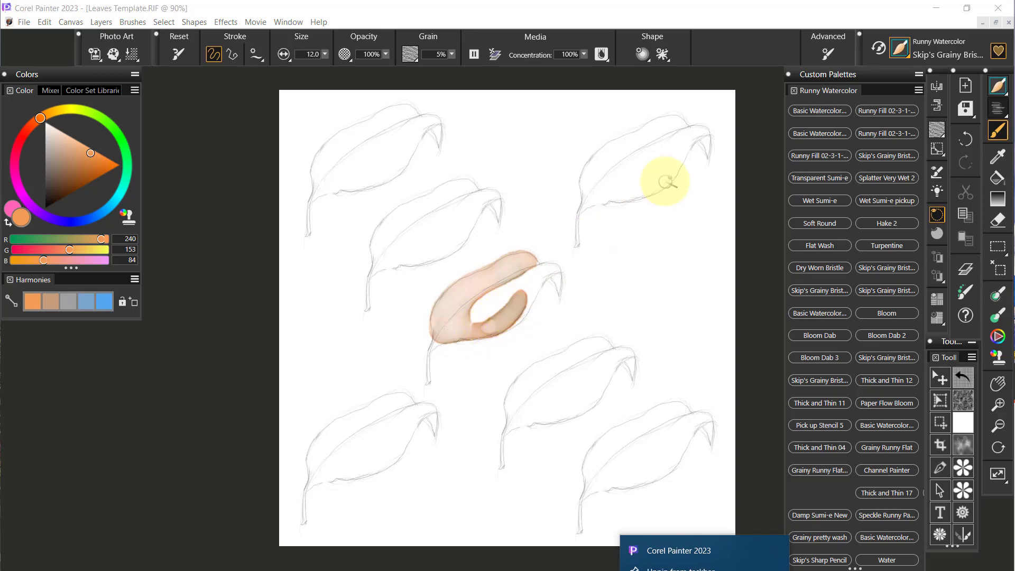
- Check the brush's advanced blending settings, reset the brush to its defaults, and close the advanced controls
{"action": "left_click", "coordinate": [829, 52]}
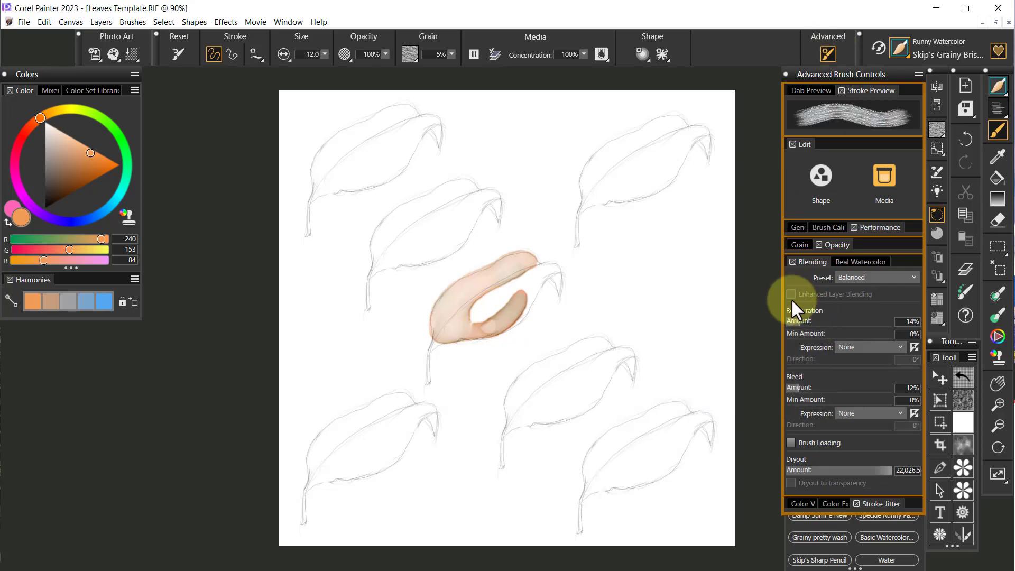
{"action": "left_click", "coordinate": [179, 49]}
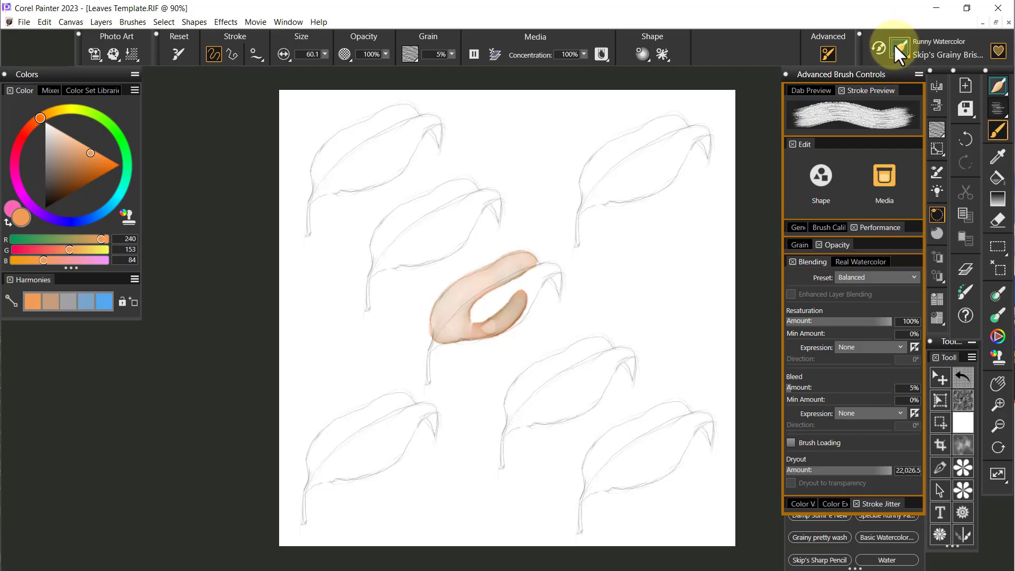
{"action": "left_click", "coordinate": [829, 53]}
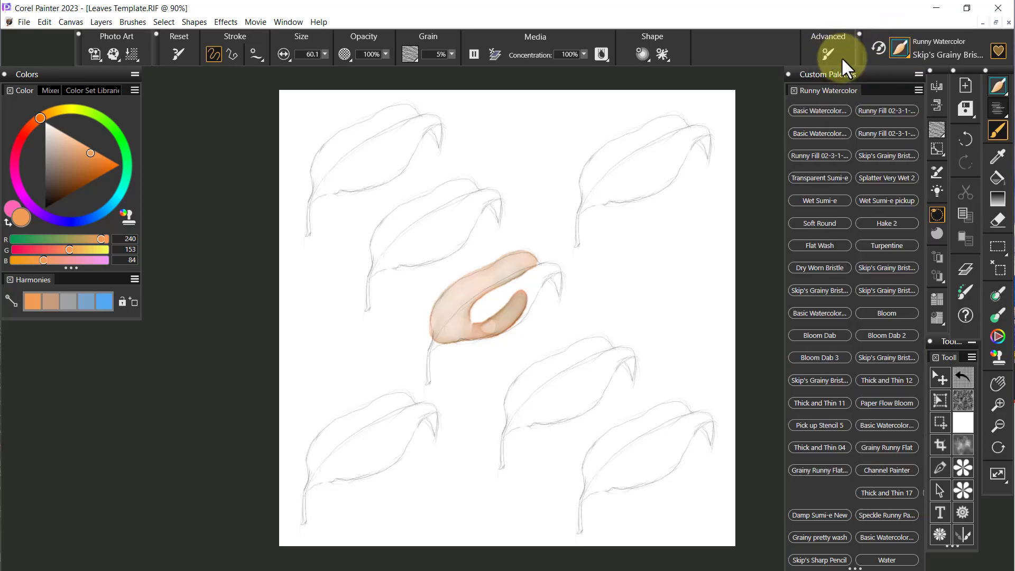
- Clear all the orange test paint from the watercolor layer and remove the selection
{"action": "mouse_move", "coordinate": [742, 342]}
{"action": "left_mouse_down"}
{"action": "mouse_move", "coordinate": [747, 354]}
{"action": "mouse_move", "coordinate": [728, 346]}
{"action": "left_mouse_up"}
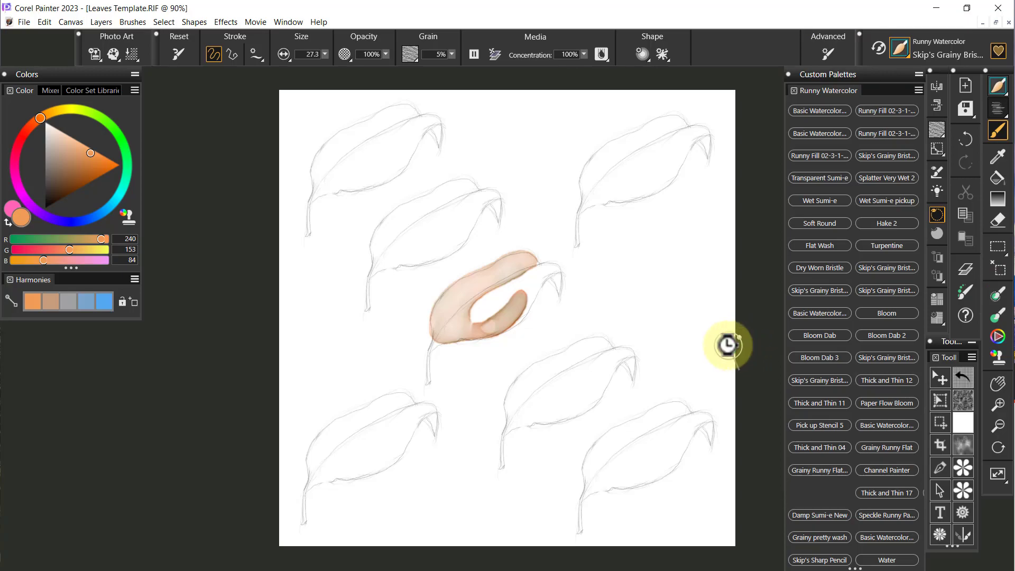
{"action": "key", "text": "ctrl+a"}
{"action": "key", "text": "Delete"}
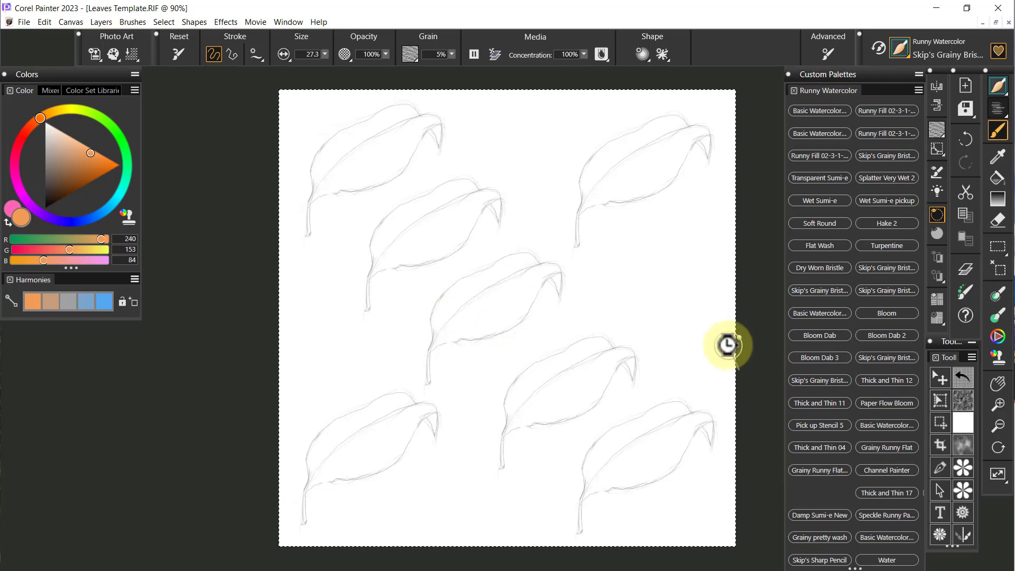
{"action": "key", "text": "ctrl+d"}
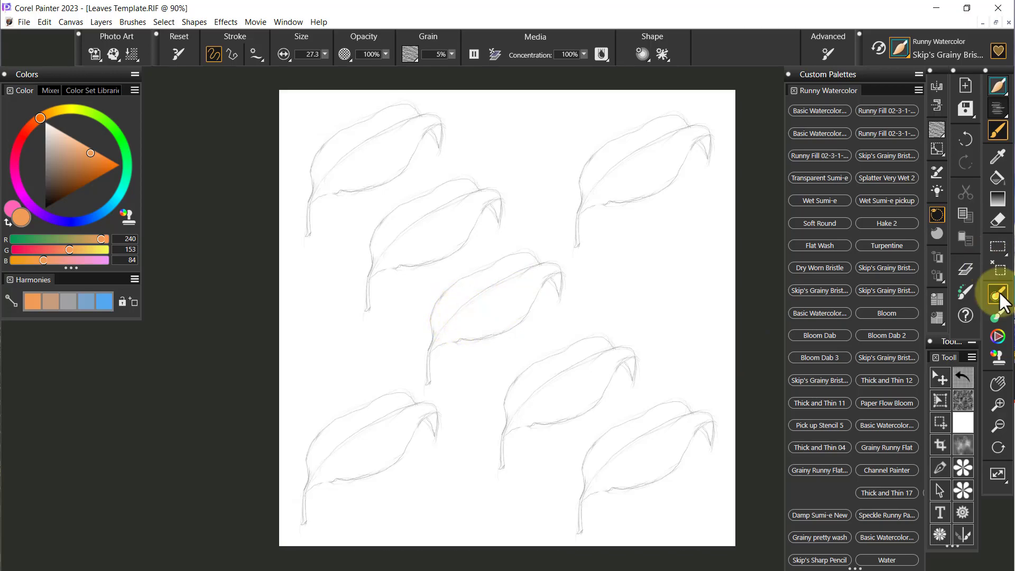
- Set the brush size to 11.6 and paint a light orange wash over the whole center leaf, including its folded tip
{"action": "left_click_drag", "start_coordinate": [751, 326], "coordinate": [749, 309]}
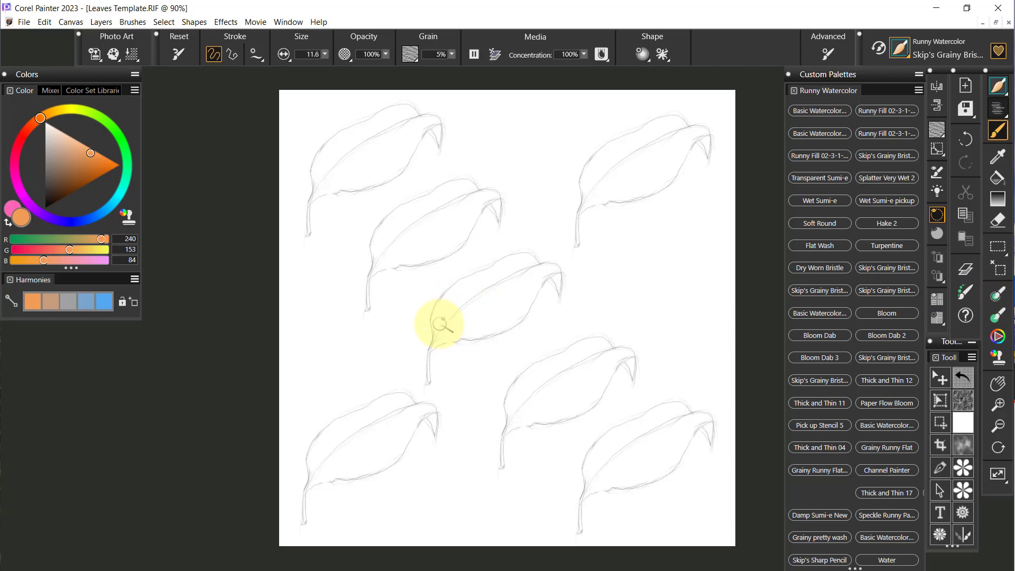
{"action": "mouse_move", "coordinate": [436, 339]}
{"action": "left_mouse_down"}
{"action": "mouse_move", "coordinate": [445, 300]}
{"action": "mouse_move", "coordinate": [439, 321]}
{"action": "mouse_move", "coordinate": [461, 286]}
{"action": "mouse_move", "coordinate": [474, 280]}
{"action": "mouse_move", "coordinate": [444, 321]}
{"action": "mouse_move", "coordinate": [504, 271]}
{"action": "mouse_move", "coordinate": [479, 277]}
{"action": "mouse_move", "coordinate": [534, 260]}
{"action": "mouse_move", "coordinate": [510, 269]}
{"action": "mouse_move", "coordinate": [534, 265]}
{"action": "mouse_move", "coordinate": [474, 300]}
{"action": "mouse_move", "coordinate": [457, 317]}
{"action": "mouse_move", "coordinate": [501, 284]}
{"action": "mouse_move", "coordinate": [440, 339]}
{"action": "mouse_move", "coordinate": [481, 303]}
{"action": "mouse_move", "coordinate": [445, 338]}
{"action": "mouse_move", "coordinate": [487, 306]}
{"action": "mouse_move", "coordinate": [453, 332]}
{"action": "mouse_move", "coordinate": [481, 328]}
{"action": "mouse_move", "coordinate": [455, 336]}
{"action": "mouse_move", "coordinate": [502, 326]}
{"action": "mouse_move", "coordinate": [530, 302]}
{"action": "mouse_move", "coordinate": [481, 328]}
{"action": "mouse_move", "coordinate": [518, 308]}
{"action": "mouse_move", "coordinate": [480, 322]}
{"action": "mouse_move", "coordinate": [515, 304]}
{"action": "mouse_move", "coordinate": [506, 295]}
{"action": "mouse_move", "coordinate": [489, 302]}
{"action": "mouse_move", "coordinate": [550, 269]}
{"action": "mouse_move", "coordinate": [515, 298]}
{"action": "mouse_move", "coordinate": [545, 271]}
{"action": "mouse_move", "coordinate": [532, 295]}
{"action": "mouse_move", "coordinate": [548, 273]}
{"action": "mouse_move", "coordinate": [448, 329]}
{"action": "mouse_move", "coordinate": [456, 299]}
{"action": "mouse_move", "coordinate": [441, 318]}
{"action": "mouse_move", "coordinate": [453, 290]}
{"action": "mouse_move", "coordinate": [430, 317]}
{"action": "mouse_move", "coordinate": [443, 333]}
{"action": "mouse_move", "coordinate": [487, 287]}
{"action": "mouse_move", "coordinate": [544, 267]}
{"action": "mouse_move", "coordinate": [496, 290]}
{"action": "left_mouse_up"}
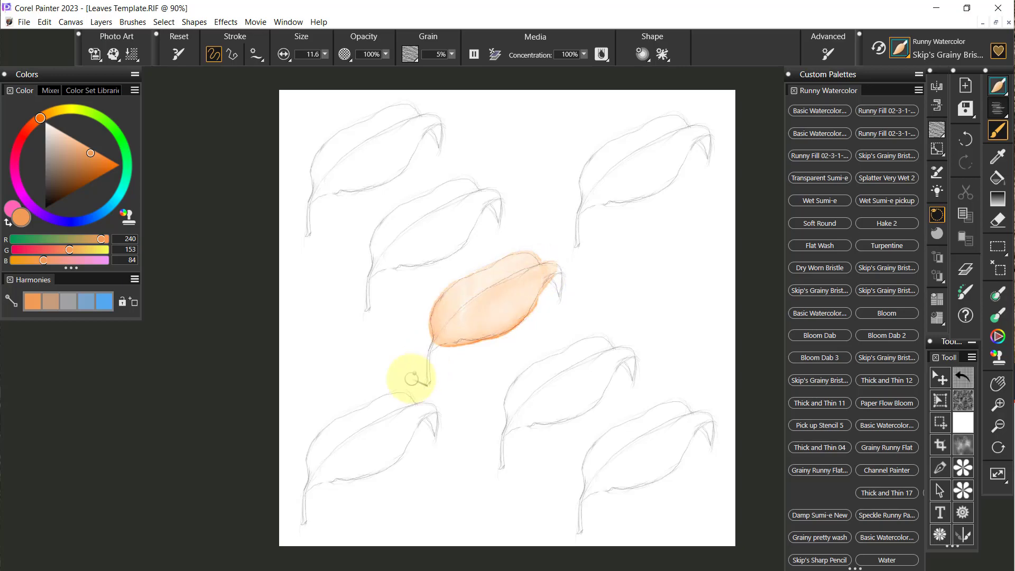
{"action": "left_click_drag", "start_coordinate": [555, 268], "coordinate": [559, 292]}
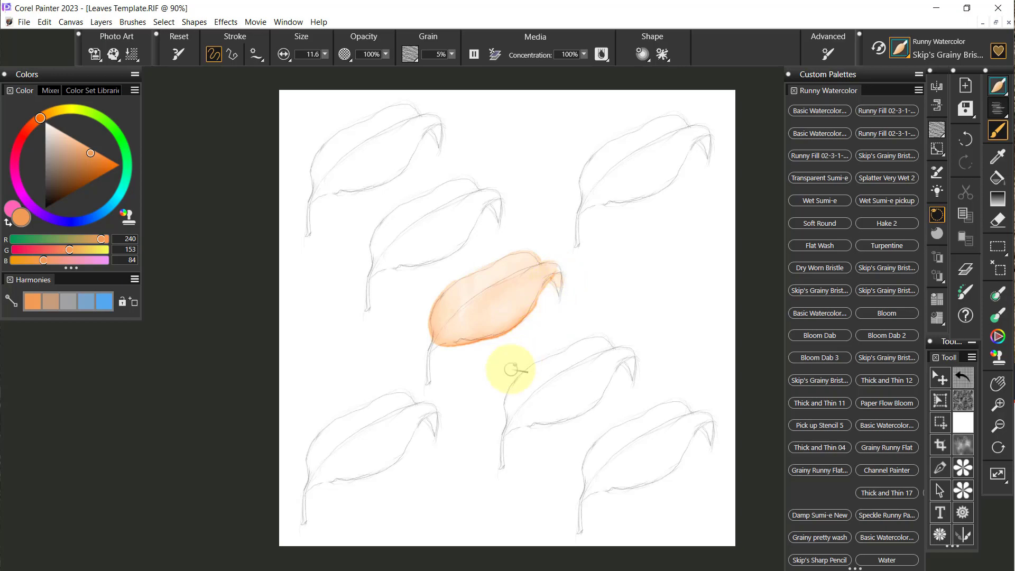
- Switch to blue (RGB 31, 150, 179) and glaze it over the orange wash on the center leaf
{"action": "left_click", "coordinate": [113, 203]}
{"action": "left_click_drag", "start_coordinate": [93, 167], "coordinate": [89, 173]}
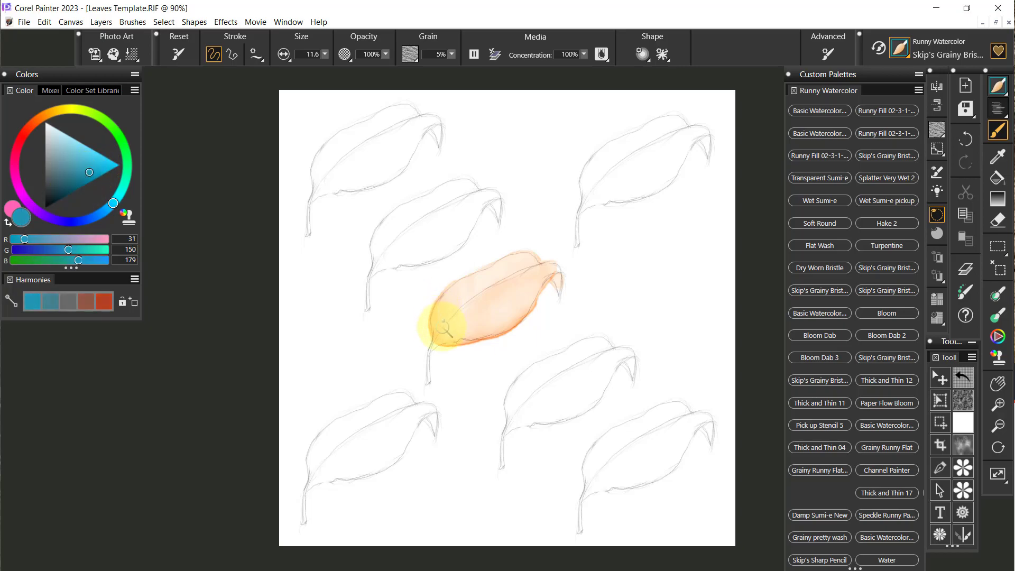
{"action": "left_click_drag", "start_coordinate": [435, 338], "coordinate": [434, 324]}
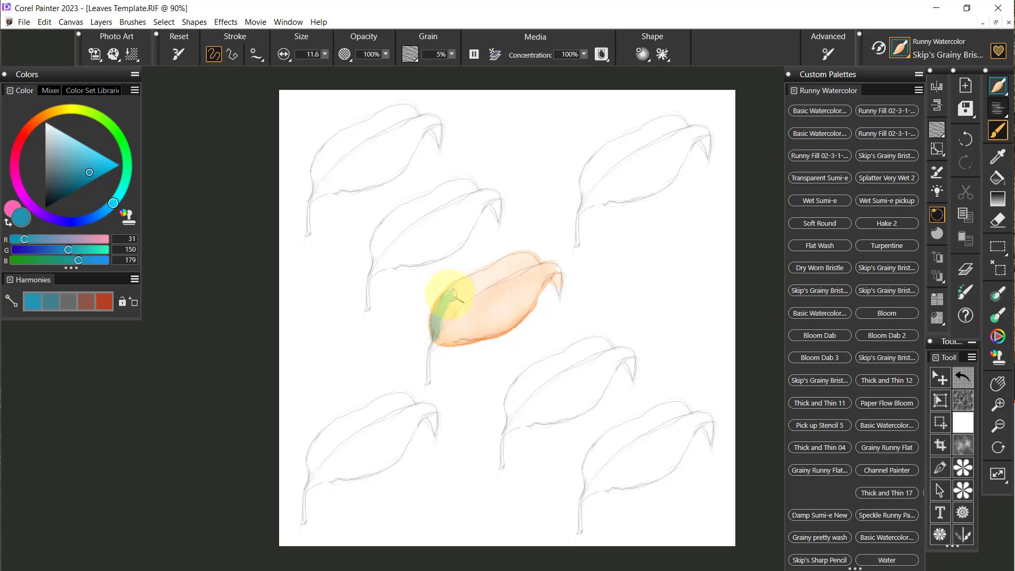
{"action": "mouse_move", "coordinate": [453, 295]}
{"action": "left_mouse_down"}
{"action": "mouse_move", "coordinate": [471, 282]}
{"action": "mouse_move", "coordinate": [439, 297]}
{"action": "mouse_move", "coordinate": [466, 281]}
{"action": "mouse_move", "coordinate": [433, 321]}
{"action": "mouse_move", "coordinate": [466, 299]}
{"action": "mouse_move", "coordinate": [437, 339]}
{"action": "mouse_move", "coordinate": [459, 318]}
{"action": "mouse_move", "coordinate": [440, 340]}
{"action": "mouse_move", "coordinate": [477, 335]}
{"action": "mouse_move", "coordinate": [517, 316]}
{"action": "mouse_move", "coordinate": [462, 328]}
{"action": "mouse_move", "coordinate": [483, 318]}
{"action": "mouse_move", "coordinate": [467, 323]}
{"action": "mouse_move", "coordinate": [483, 306]}
{"action": "mouse_move", "coordinate": [459, 323]}
{"action": "mouse_move", "coordinate": [488, 296]}
{"action": "mouse_move", "coordinate": [454, 327]}
{"action": "mouse_move", "coordinate": [464, 311]}
{"action": "mouse_move", "coordinate": [538, 267]}
{"action": "mouse_move", "coordinate": [454, 322]}
{"action": "mouse_move", "coordinate": [467, 308]}
{"action": "mouse_move", "coordinate": [554, 265]}
{"action": "mouse_move", "coordinate": [477, 312]}
{"action": "mouse_move", "coordinate": [517, 285]}
{"action": "mouse_move", "coordinate": [489, 313]}
{"action": "mouse_move", "coordinate": [532, 285]}
{"action": "mouse_move", "coordinate": [513, 304]}
{"action": "mouse_move", "coordinate": [537, 289]}
{"action": "mouse_move", "coordinate": [528, 302]}
{"action": "mouse_move", "coordinate": [539, 287]}
{"action": "mouse_move", "coordinate": [520, 315]}
{"action": "mouse_move", "coordinate": [546, 276]}
{"action": "mouse_move", "coordinate": [507, 325]}
{"action": "mouse_move", "coordinate": [453, 335]}
{"action": "mouse_move", "coordinate": [459, 308]}
{"action": "mouse_move", "coordinate": [526, 264]}
{"action": "mouse_move", "coordinate": [463, 298]}
{"action": "mouse_move", "coordinate": [503, 268]}
{"action": "mouse_move", "coordinate": [465, 283]}
{"action": "mouse_move", "coordinate": [521, 268]}
{"action": "left_mouse_up"}
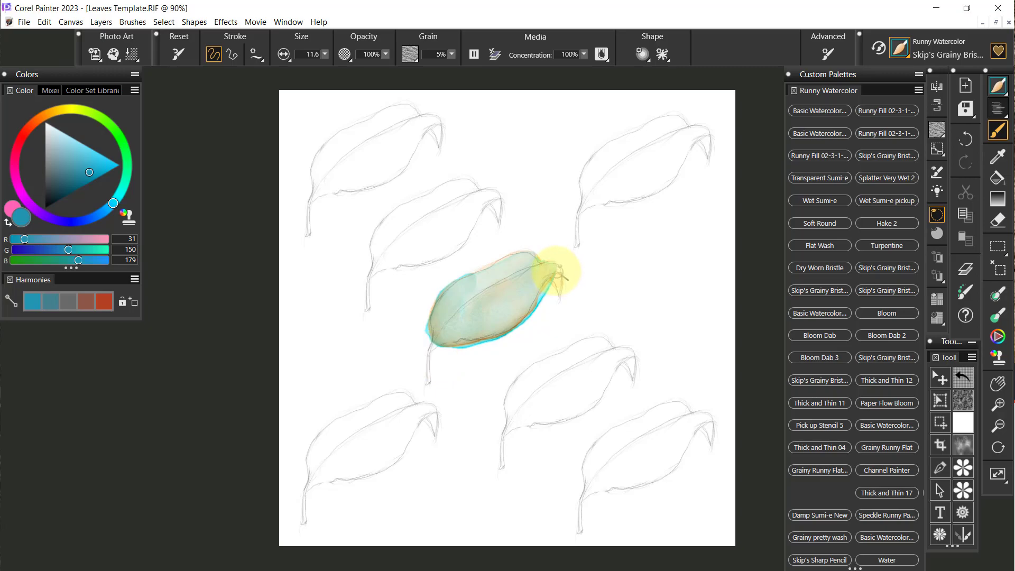
- Try a blue dab on the center leaf's folded tip, undo it, and repaint the tip with the brush at size 3.5
{"action": "left_click_drag", "start_coordinate": [556, 274], "coordinate": [557, 288]}
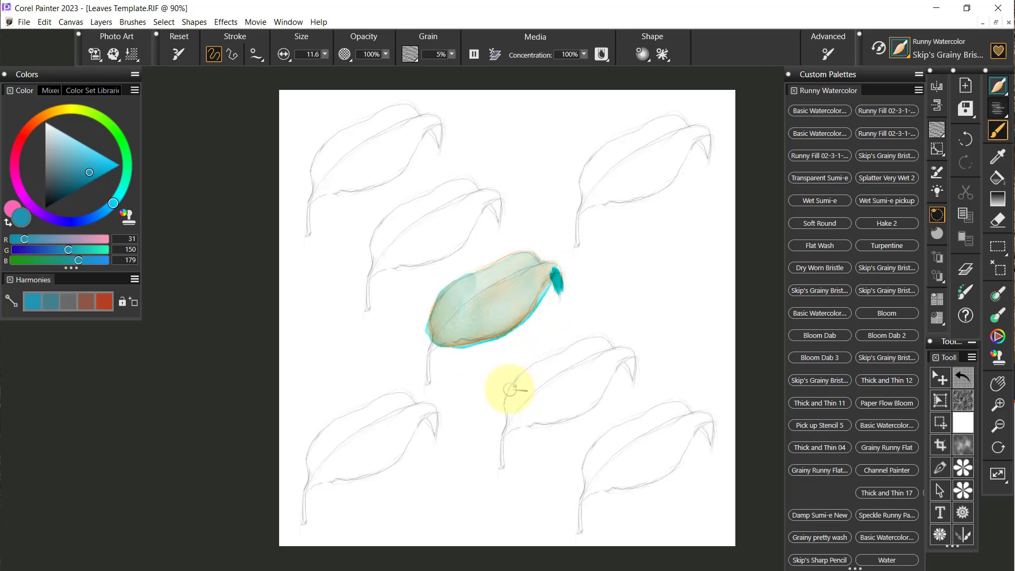
{"action": "key", "text": "ctrl+z"}
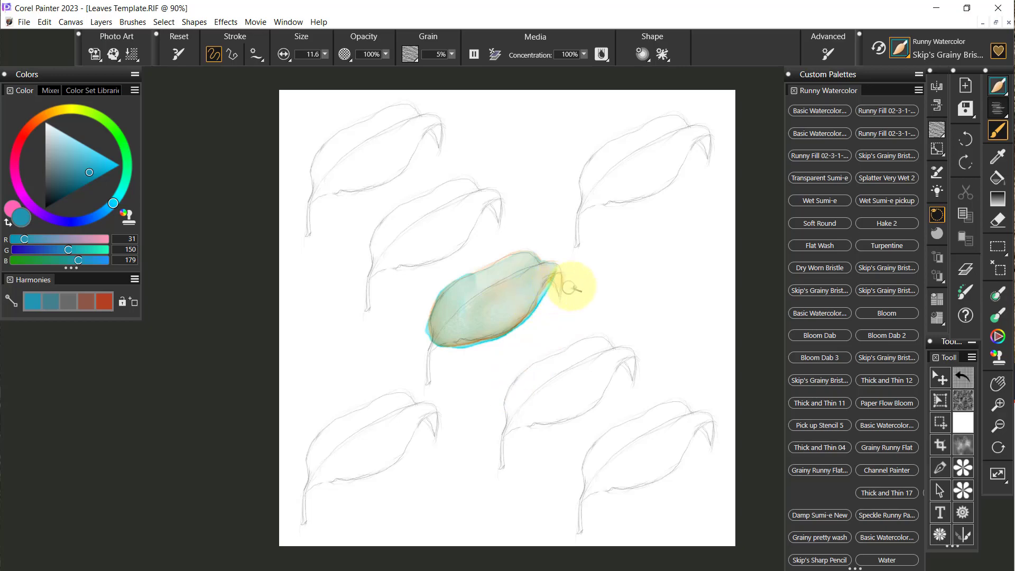
{"action": "left_click", "coordinate": [998, 294]}
{"action": "left_click_drag", "start_coordinate": [749, 299], "coordinate": [750, 300]}
{"action": "mouse_move", "coordinate": [559, 272]}
{"action": "left_mouse_down"}
{"action": "mouse_move", "coordinate": [571, 282]}
{"action": "mouse_move", "coordinate": [561, 290]}
{"action": "mouse_move", "coordinate": [560, 278]}
{"action": "left_mouse_up"}
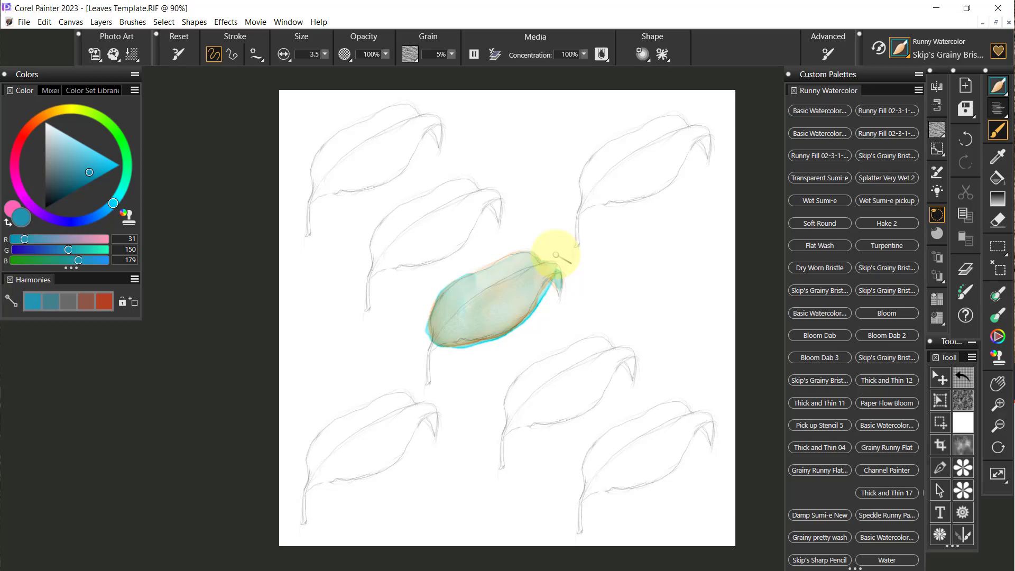
- Glaze dark red (RGB 116, 43, 36) over the lower half and stem end of the center leaf at brush size 16.4
{"action": "left_click", "coordinate": [25, 129]}
{"action": "mouse_move", "coordinate": [70, 170]}
{"action": "left_mouse_down"}
{"action": "mouse_move", "coordinate": [69, 180]}
{"action": "mouse_move", "coordinate": [64, 170]}
{"action": "left_mouse_up"}
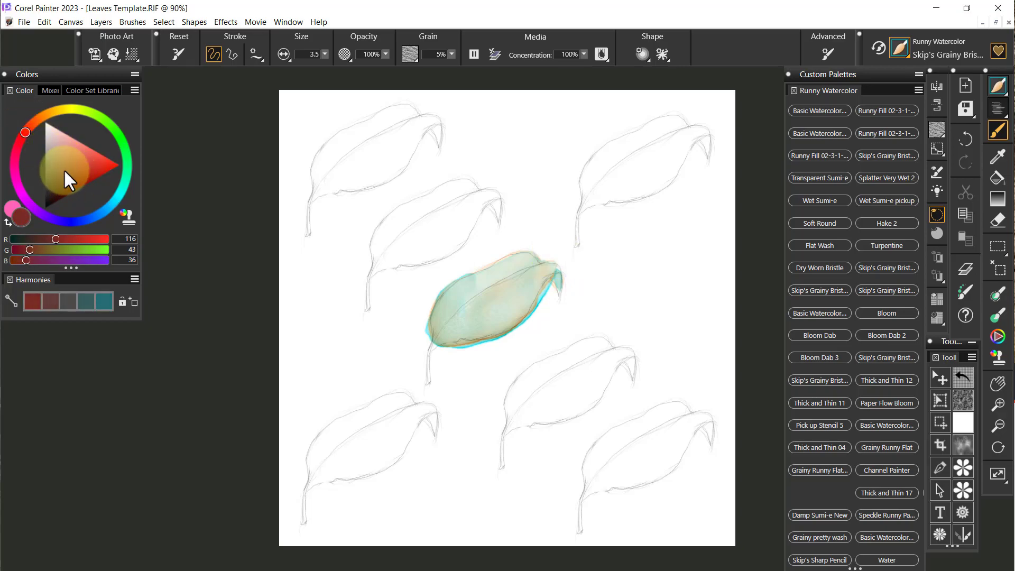
{"action": "left_click_drag", "start_coordinate": [763, 334], "coordinate": [765, 338]}
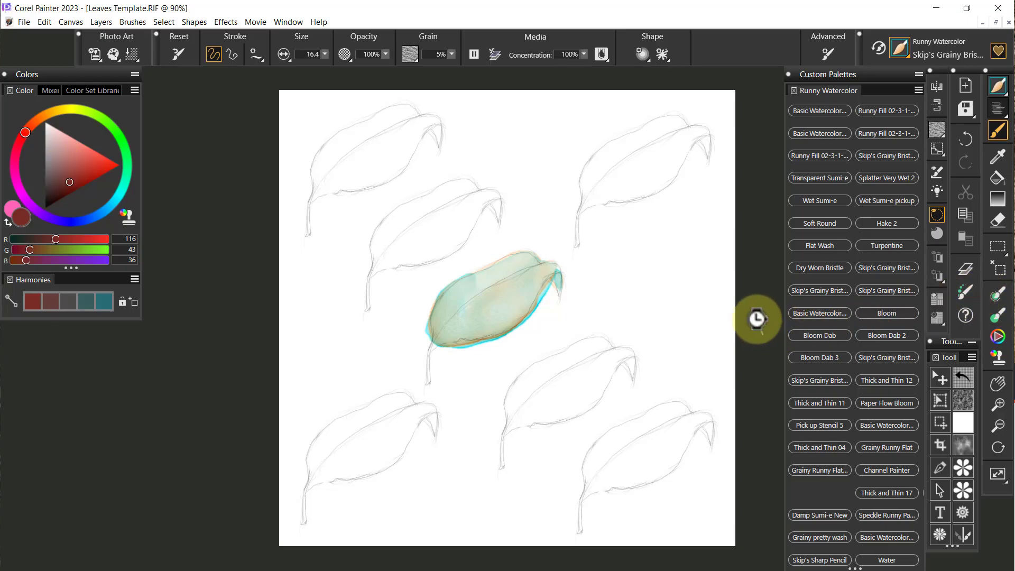
{"action": "mouse_move", "coordinate": [453, 333]}
{"action": "left_mouse_down"}
{"action": "mouse_move", "coordinate": [468, 310]}
{"action": "mouse_move", "coordinate": [443, 336]}
{"action": "mouse_move", "coordinate": [460, 311]}
{"action": "mouse_move", "coordinate": [476, 308]}
{"action": "mouse_move", "coordinate": [446, 339]}
{"action": "mouse_move", "coordinate": [526, 309]}
{"action": "mouse_move", "coordinate": [551, 271]}
{"action": "mouse_move", "coordinate": [486, 330]}
{"action": "mouse_move", "coordinate": [461, 333]}
{"action": "mouse_move", "coordinate": [514, 301]}
{"action": "mouse_move", "coordinate": [474, 324]}
{"action": "mouse_move", "coordinate": [484, 311]}
{"action": "mouse_move", "coordinate": [472, 321]}
{"action": "mouse_move", "coordinate": [464, 313]}
{"action": "mouse_move", "coordinate": [437, 345]}
{"action": "mouse_move", "coordinate": [456, 301]}
{"action": "mouse_move", "coordinate": [441, 331]}
{"action": "mouse_move", "coordinate": [446, 302]}
{"action": "mouse_move", "coordinate": [440, 331]}
{"action": "mouse_move", "coordinate": [480, 275]}
{"action": "left_mouse_up"}
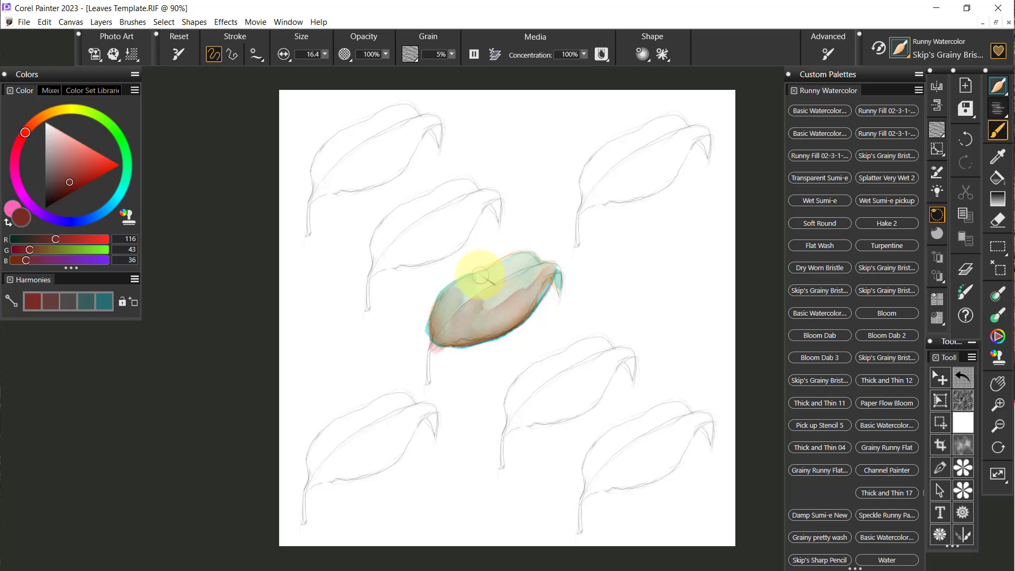
- Switch to olive green (RGB 102, 116, 36) and glaze it over the body of the center leaf
{"action": "left_click", "coordinate": [91, 112]}
{"action": "left_click_drag", "start_coordinate": [91, 111], "coordinate": [79, 103]}
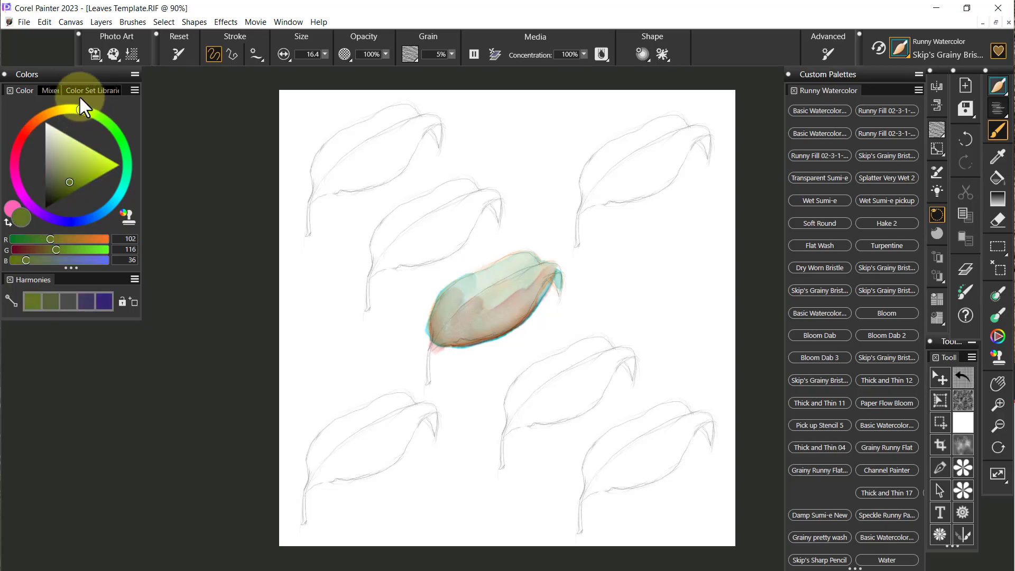
{"action": "mouse_move", "coordinate": [492, 300]}
{"action": "left_mouse_down"}
{"action": "mouse_move", "coordinate": [499, 291]}
{"action": "mouse_move", "coordinate": [440, 328]}
{"action": "mouse_move", "coordinate": [469, 322]}
{"action": "mouse_move", "coordinate": [461, 328]}
{"action": "mouse_move", "coordinate": [460, 315]}
{"action": "mouse_move", "coordinate": [453, 334]}
{"action": "mouse_move", "coordinate": [469, 334]}
{"action": "mouse_move", "coordinate": [521, 285]}
{"action": "mouse_move", "coordinate": [476, 306]}
{"action": "mouse_move", "coordinate": [533, 261]}
{"action": "mouse_move", "coordinate": [542, 276]}
{"action": "mouse_move", "coordinate": [469, 335]}
{"action": "mouse_move", "coordinate": [505, 288]}
{"action": "mouse_move", "coordinate": [458, 320]}
{"action": "mouse_move", "coordinate": [521, 280]}
{"action": "mouse_move", "coordinate": [445, 317]}
{"action": "mouse_move", "coordinate": [486, 291]}
{"action": "mouse_move", "coordinate": [447, 328]}
{"action": "mouse_move", "coordinate": [453, 290]}
{"action": "mouse_move", "coordinate": [519, 259]}
{"action": "mouse_move", "coordinate": [466, 286]}
{"action": "mouse_move", "coordinate": [448, 322]}
{"action": "left_mouse_up"}
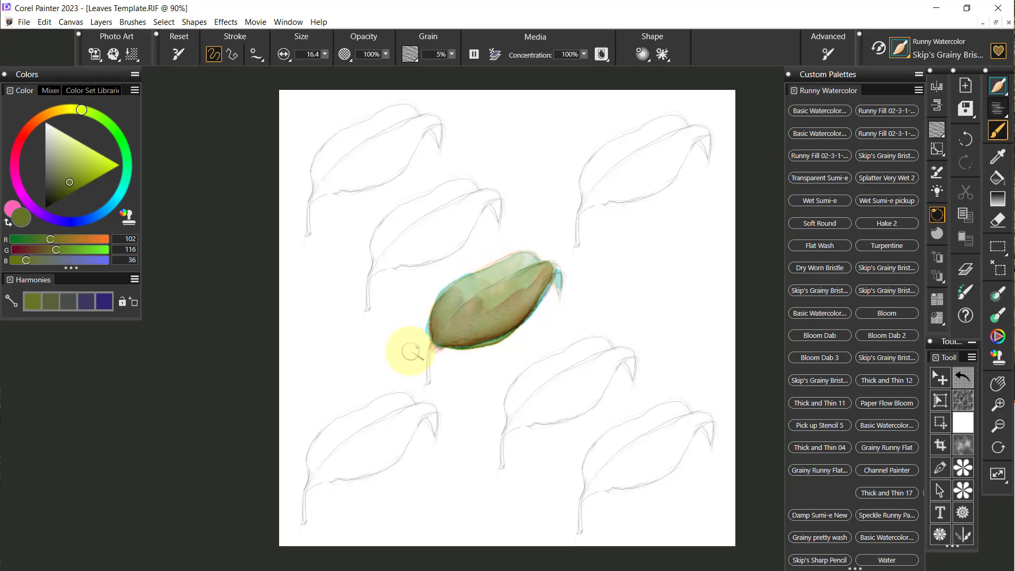
- Select the Brushy variant from the Fluid : Paint and Blend category of the brush library
{"action": "left_click", "coordinate": [904, 50]}
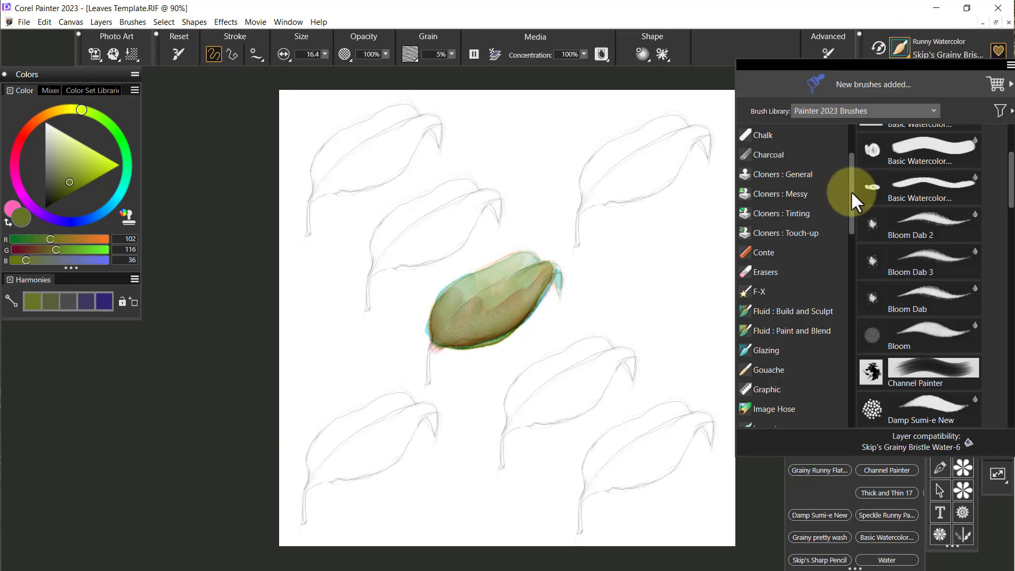
{"action": "left_click_drag", "start_coordinate": [849, 199], "coordinate": [846, 227]}
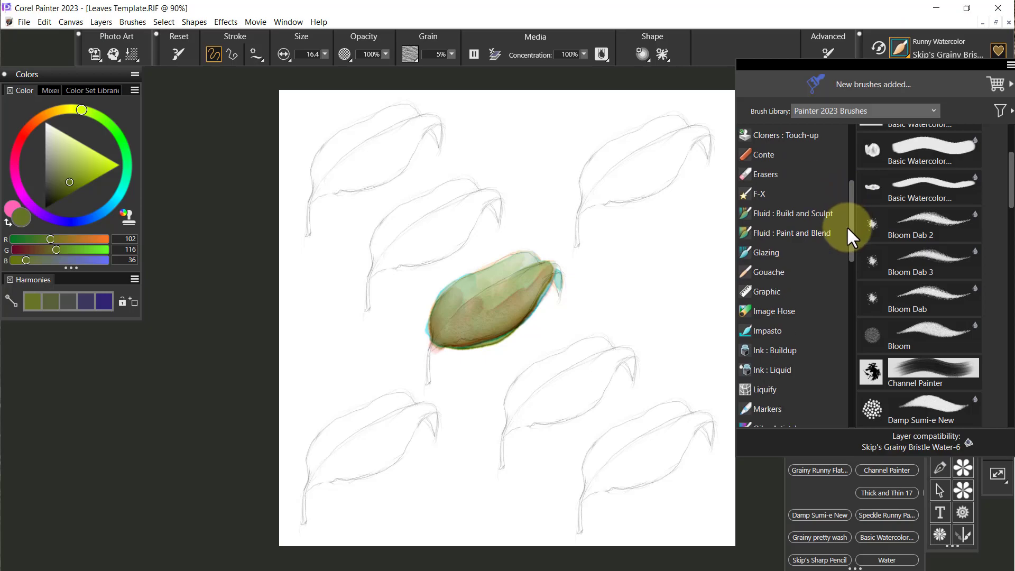
{"action": "left_click", "coordinate": [805, 225]}
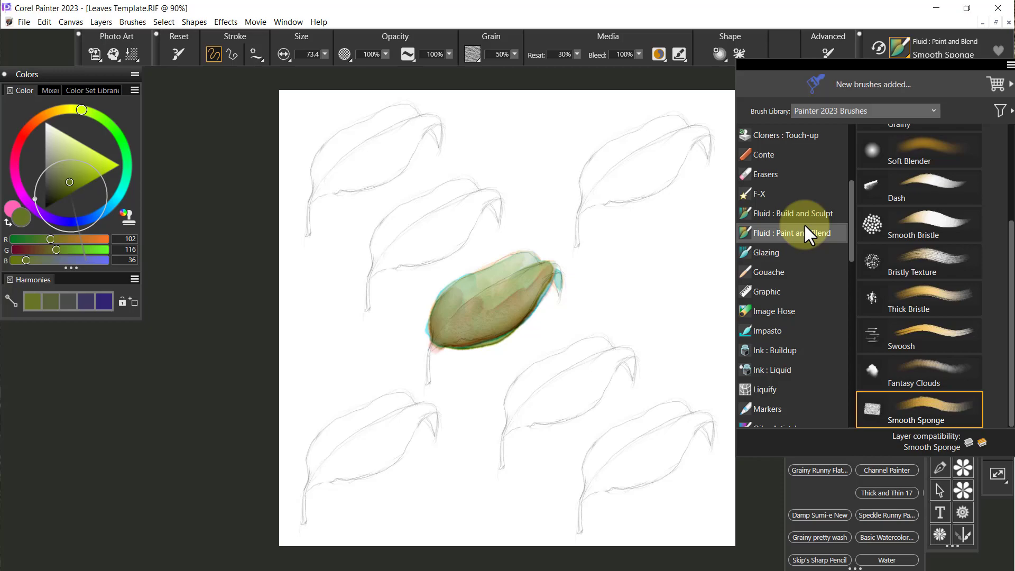
{"action": "left_click_drag", "start_coordinate": [1010, 227], "coordinate": [1009, 135]}
{"action": "left_click", "coordinate": [943, 137]}
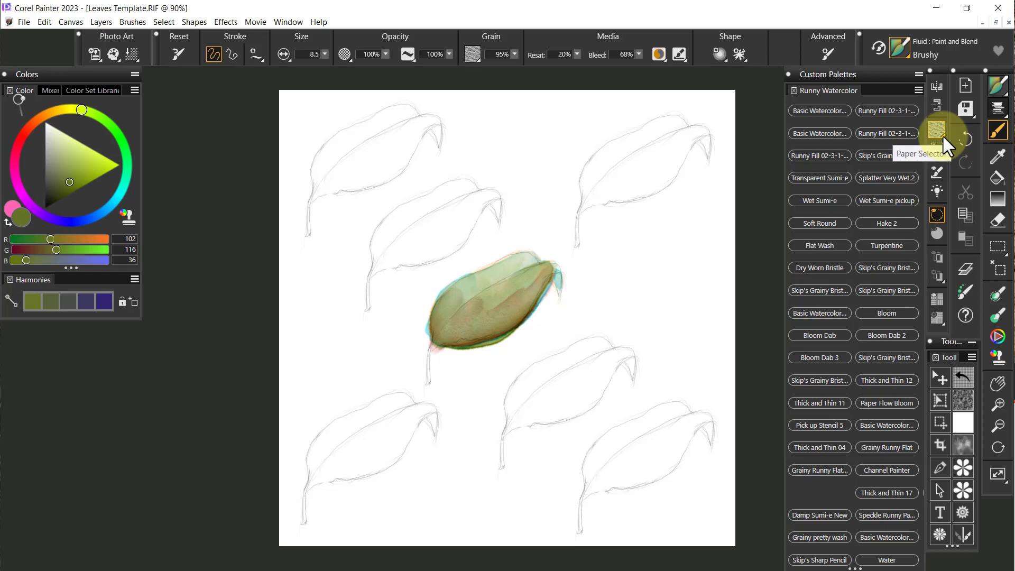
- Set the color to light yellow-green (RGB 212, 236, 98) and add a new default layer above Watercolor Layer 1
{"action": "left_click_drag", "start_coordinate": [82, 162], "coordinate": [78, 140]}
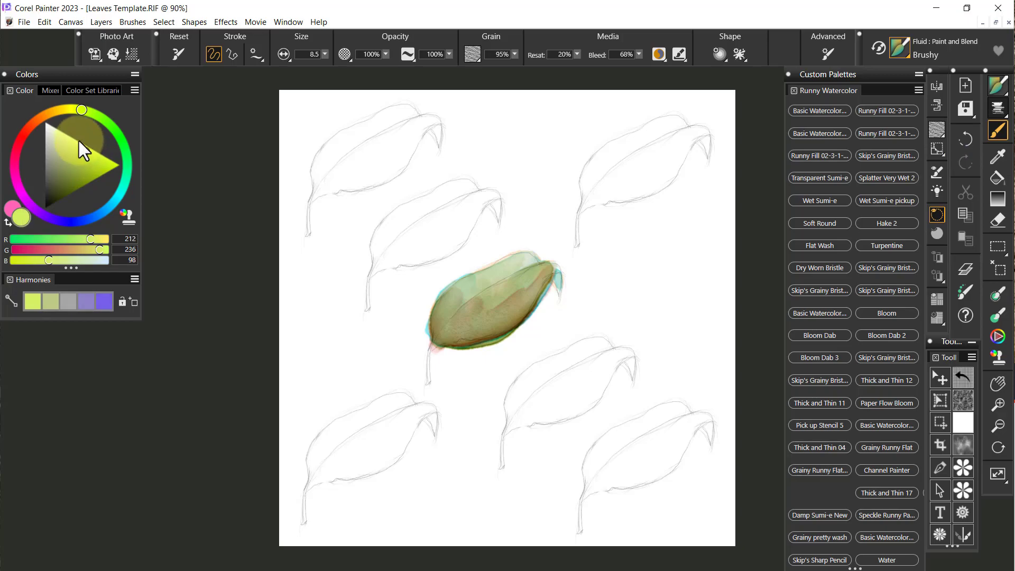
{"action": "left_click", "coordinate": [970, 270]}
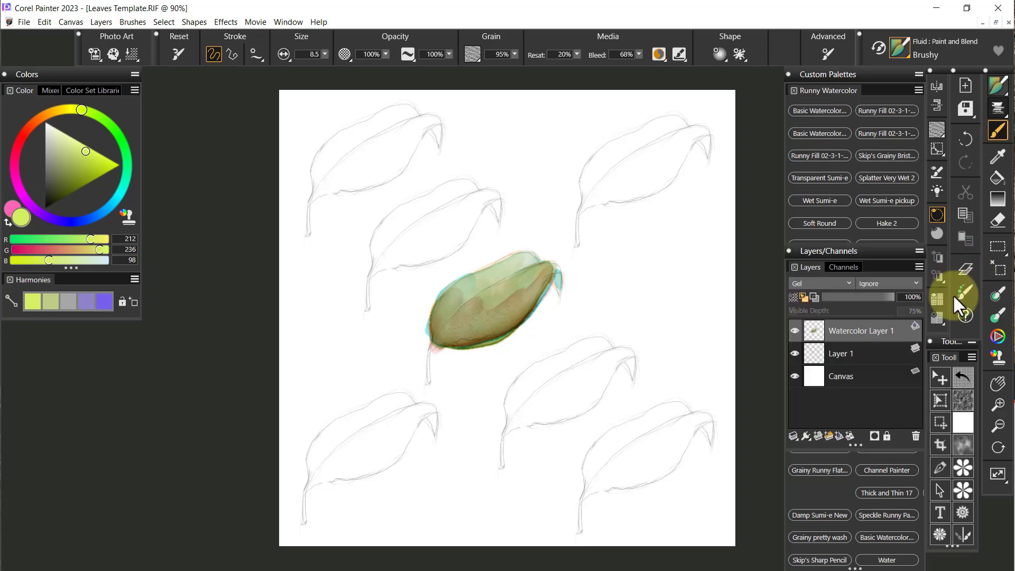
{"action": "left_click", "coordinate": [818, 434]}
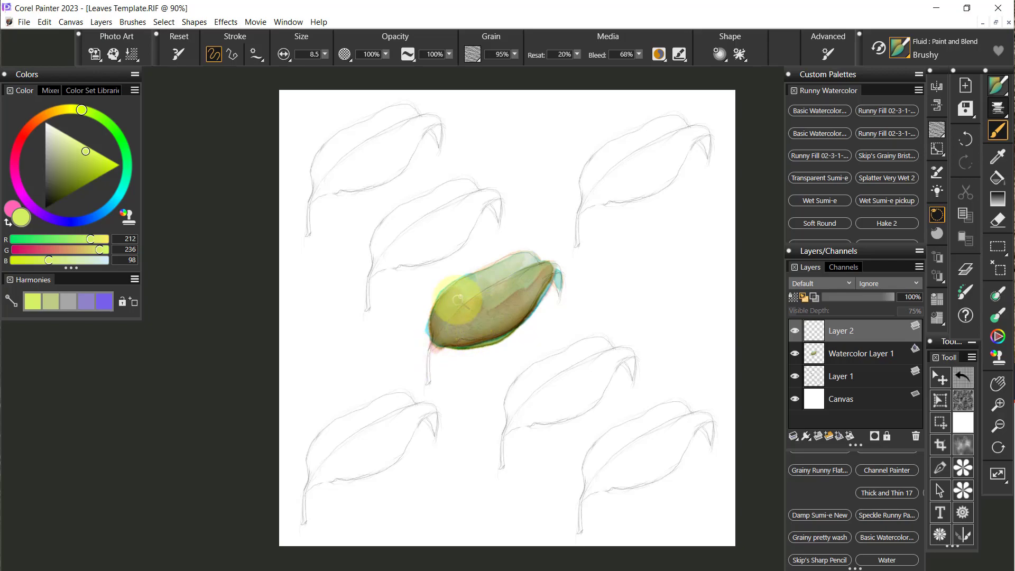
- Reset the Brushy brush, size it to 17.4, and paint and blend yellow-green highlights across the center leaf on the new layer
{"action": "left_click", "coordinate": [178, 52]}
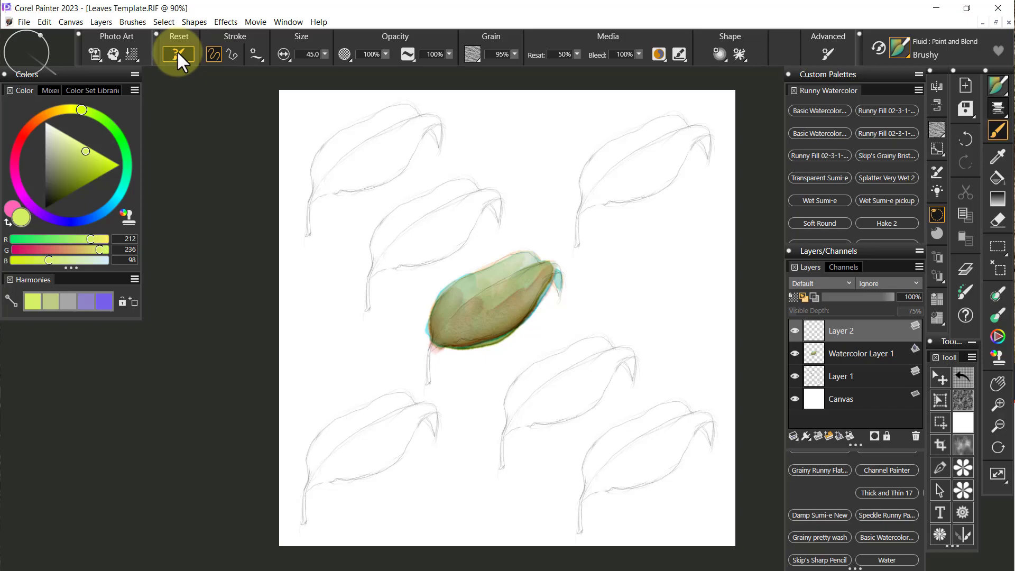
{"action": "left_click_drag", "start_coordinate": [675, 327], "coordinate": [677, 334]}
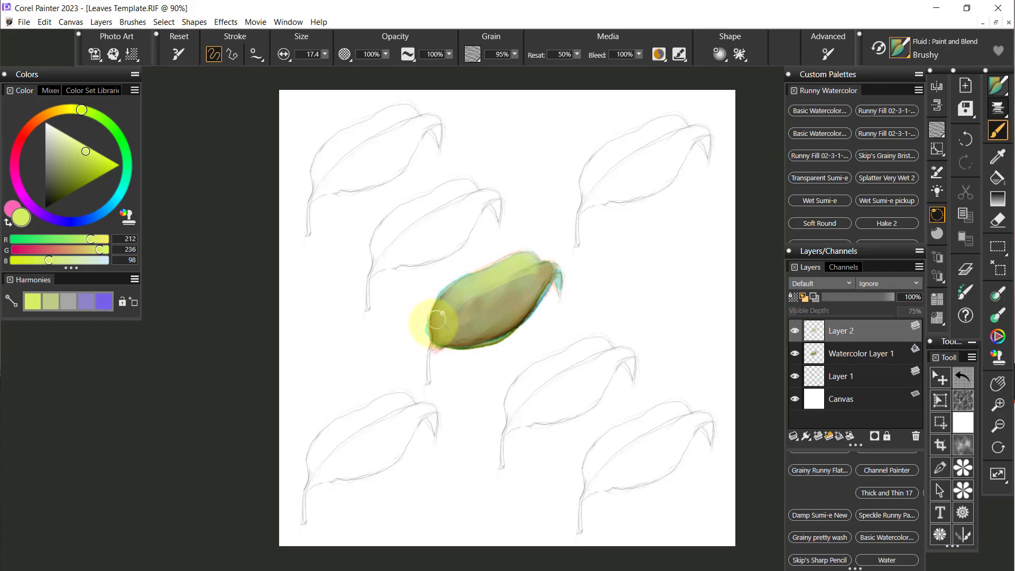
{"action": "mouse_move", "coordinate": [493, 275]}
{"action": "left_mouse_down"}
{"action": "mouse_move", "coordinate": [461, 331]}
{"action": "mouse_move", "coordinate": [525, 284]}
{"action": "left_mouse_up"}
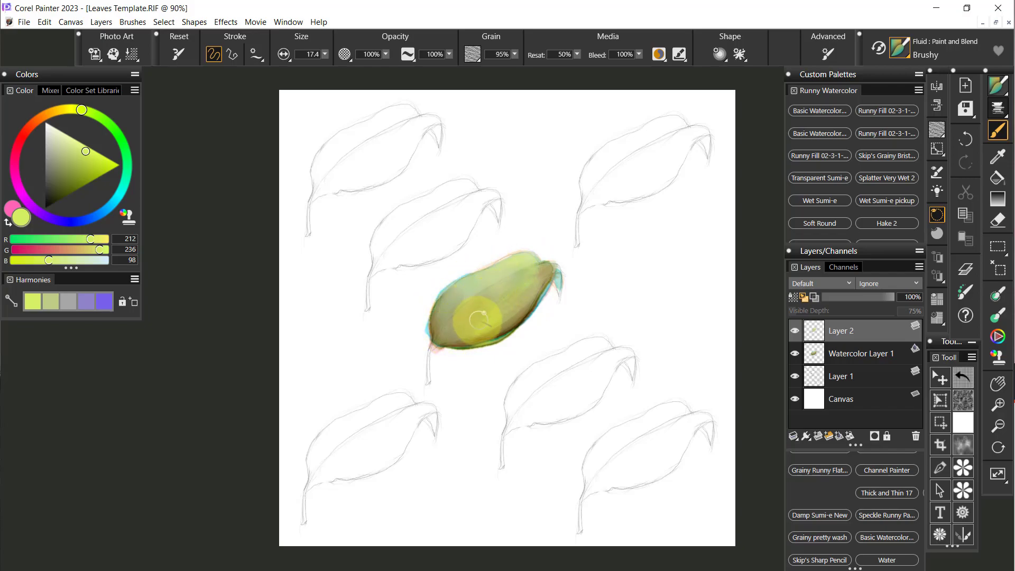
{"action": "mouse_move", "coordinate": [454, 339]}
{"action": "left_mouse_down"}
{"action": "mouse_move", "coordinate": [520, 311]}
{"action": "mouse_move", "coordinate": [473, 339]}
{"action": "mouse_move", "coordinate": [500, 328]}
{"action": "mouse_move", "coordinate": [536, 289]}
{"action": "mouse_move", "coordinate": [474, 332]}
{"action": "mouse_move", "coordinate": [530, 289]}
{"action": "left_mouse_up"}
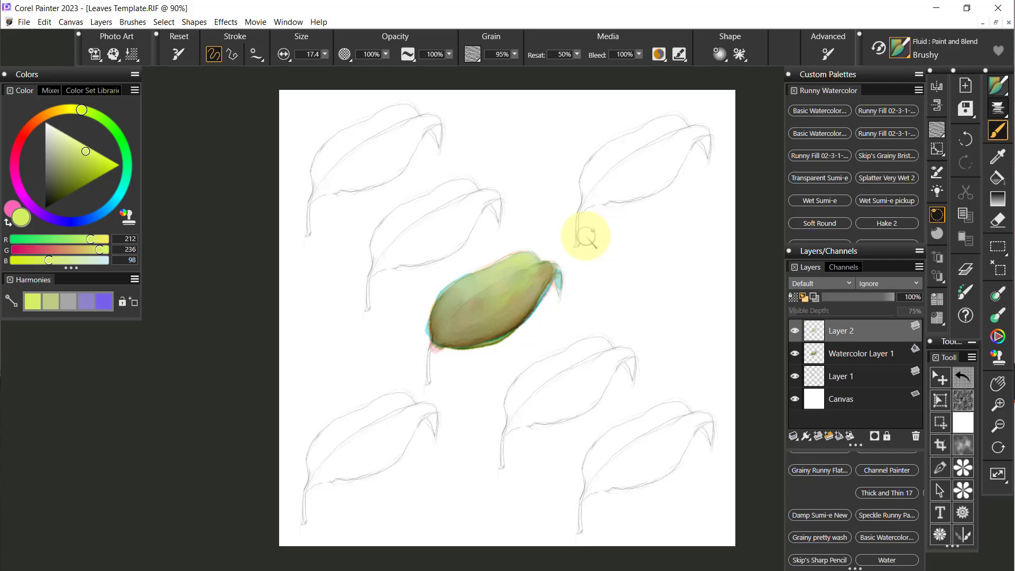
- Set the color to dark olive (RGB 54, 65, 1), size the Brushy brush to 4.0, and paint dark accents on the center leaf's curled tip
{"action": "left_click", "coordinate": [65, 197]}
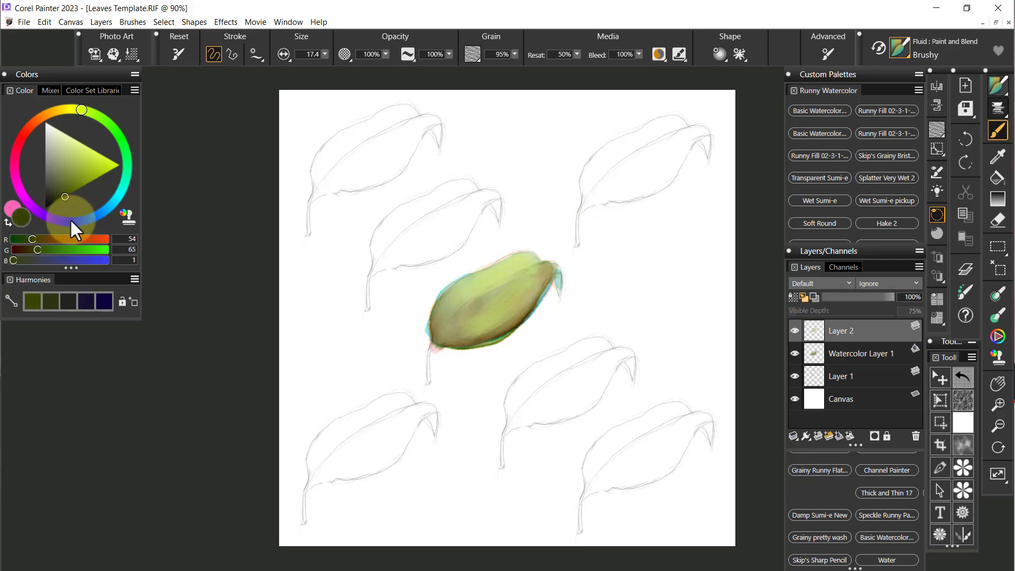
{"action": "left_click_drag", "start_coordinate": [757, 339], "coordinate": [757, 340]}
{"action": "left_click_drag", "start_coordinate": [555, 272], "coordinate": [569, 274]}
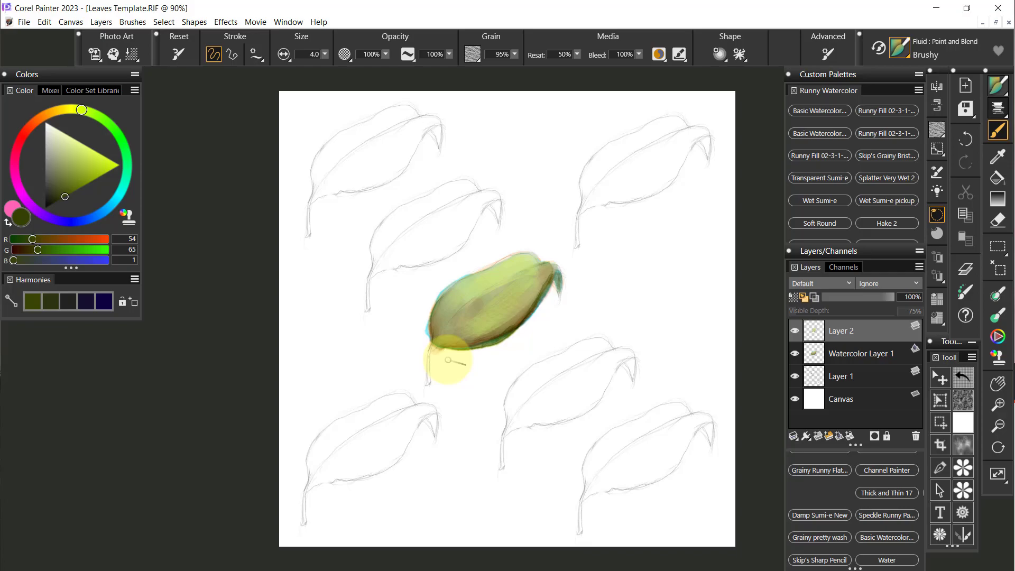
- Select the Thick Bristle variant from the Fluid : Paint and Blend category and reduce its brush size to 18.4
{"action": "left_click", "coordinate": [903, 46]}
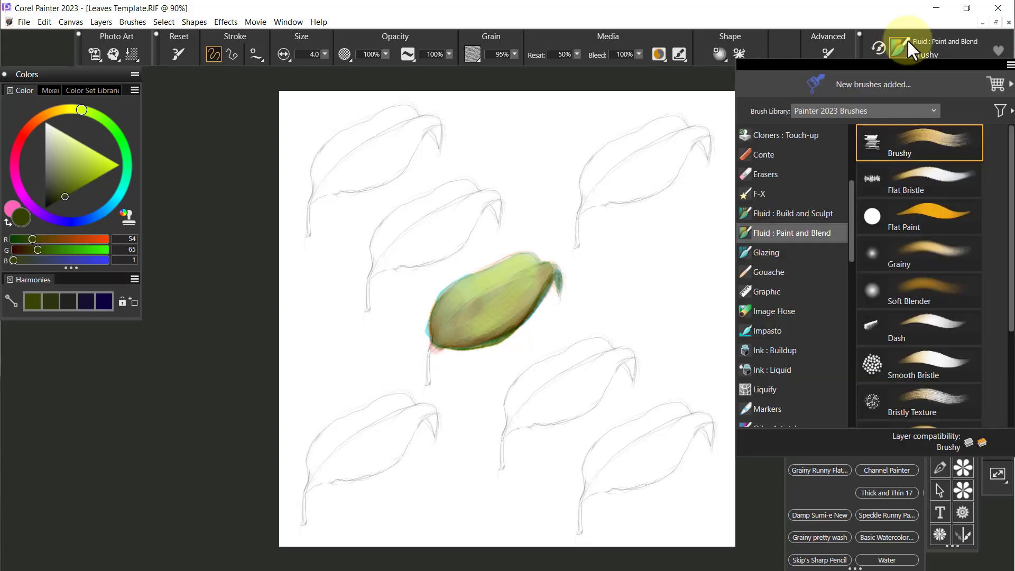
{"action": "left_click_drag", "start_coordinate": [1011, 259], "coordinate": [1008, 394]}
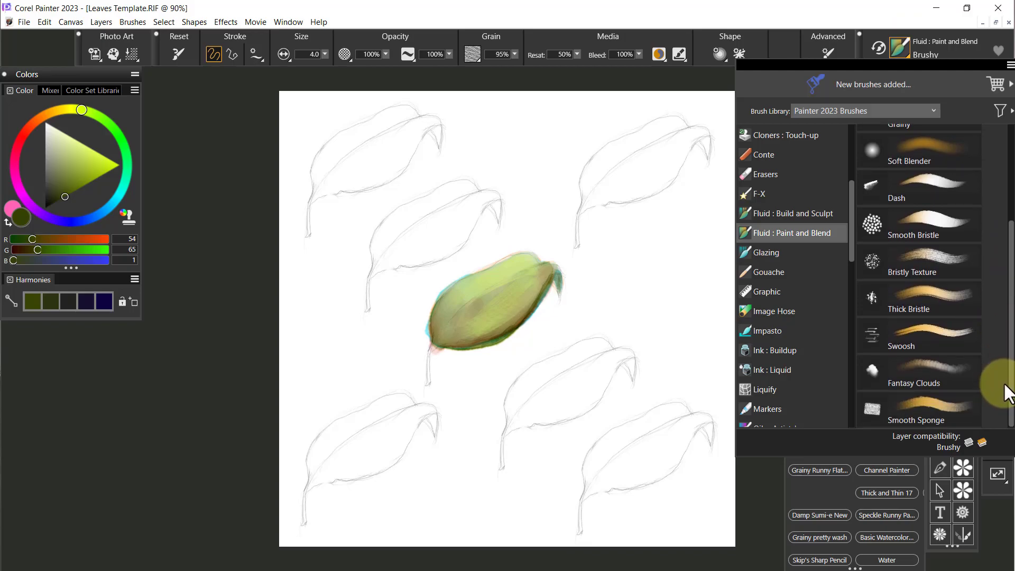
{"action": "left_click", "coordinate": [936, 293]}
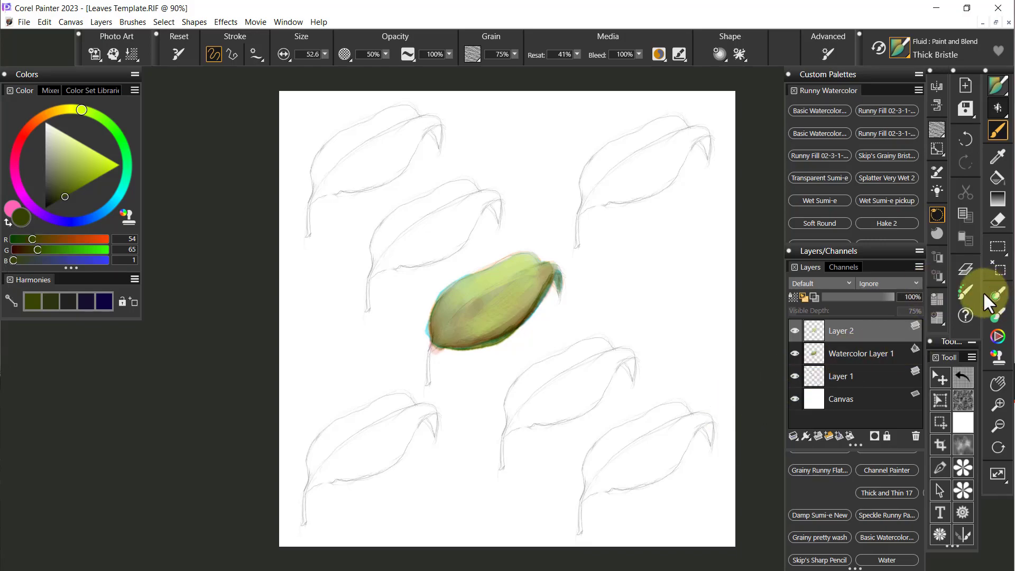
{"action": "left_click_drag", "start_coordinate": [753, 346], "coordinate": [757, 353]}
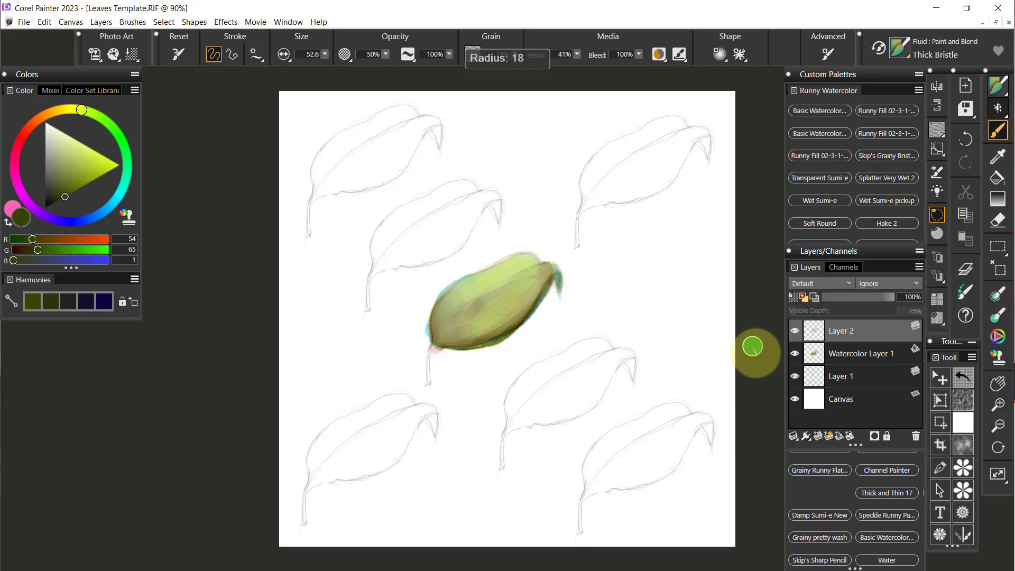
- Hide Layer 2 and add a new default layer above it
{"action": "left_click", "coordinate": [795, 331]}
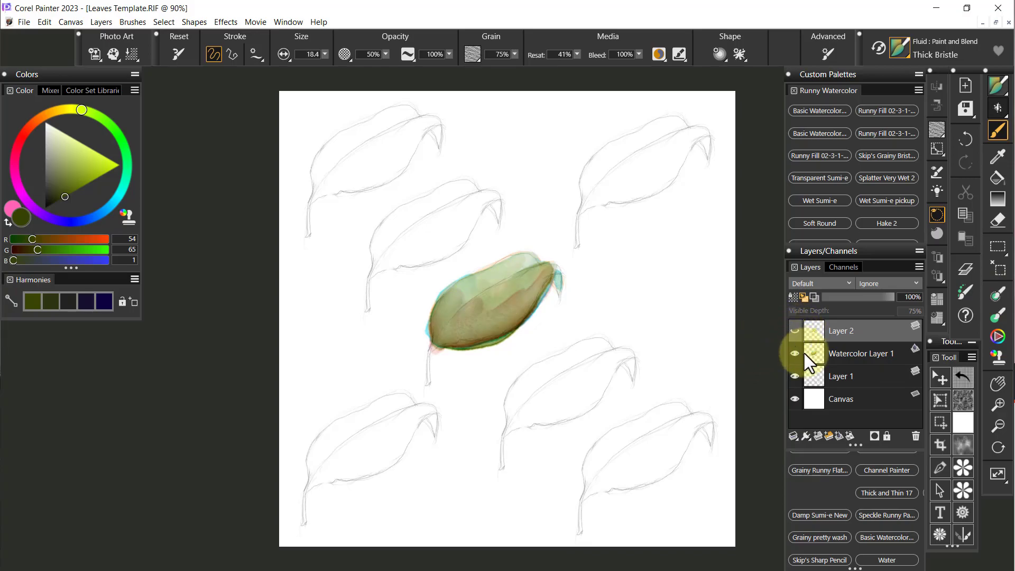
{"action": "left_click", "coordinate": [818, 435]}
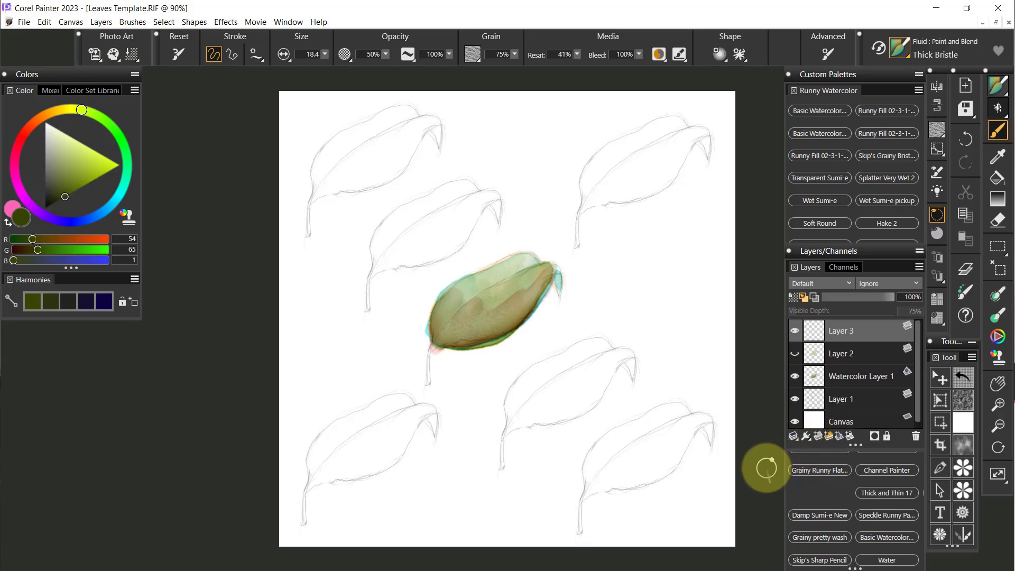
- Set the color to yellow-green (RGB 200, 223, 89) and blend highlights over the center leaf with Thick Bristle on the new layer
{"action": "left_click", "coordinate": [85, 155]}
{"action": "mouse_move", "coordinate": [461, 299]}
{"action": "left_mouse_down"}
{"action": "mouse_move", "coordinate": [479, 284]}
{"action": "mouse_move", "coordinate": [457, 302]}
{"action": "mouse_move", "coordinate": [482, 281]}
{"action": "mouse_move", "coordinate": [441, 307]}
{"action": "mouse_move", "coordinate": [484, 277]}
{"action": "mouse_move", "coordinate": [447, 312]}
{"action": "mouse_move", "coordinate": [489, 278]}
{"action": "mouse_move", "coordinate": [445, 318]}
{"action": "mouse_move", "coordinate": [509, 269]}
{"action": "mouse_move", "coordinate": [473, 289]}
{"action": "mouse_move", "coordinate": [531, 261]}
{"action": "mouse_move", "coordinate": [500, 275]}
{"action": "mouse_move", "coordinate": [518, 253]}
{"action": "left_mouse_up"}
{"action": "mouse_move", "coordinate": [492, 312]}
{"action": "left_mouse_down"}
{"action": "mouse_move", "coordinate": [524, 286]}
{"action": "mouse_move", "coordinate": [488, 301]}
{"action": "mouse_move", "coordinate": [469, 295]}
{"action": "mouse_move", "coordinate": [523, 291]}
{"action": "mouse_move", "coordinate": [477, 311]}
{"action": "mouse_move", "coordinate": [535, 280]}
{"action": "mouse_move", "coordinate": [523, 299]}
{"action": "mouse_move", "coordinate": [545, 273]}
{"action": "mouse_move", "coordinate": [459, 325]}
{"action": "mouse_move", "coordinate": [471, 295]}
{"action": "mouse_move", "coordinate": [539, 276]}
{"action": "mouse_move", "coordinate": [516, 308]}
{"action": "left_mouse_up"}
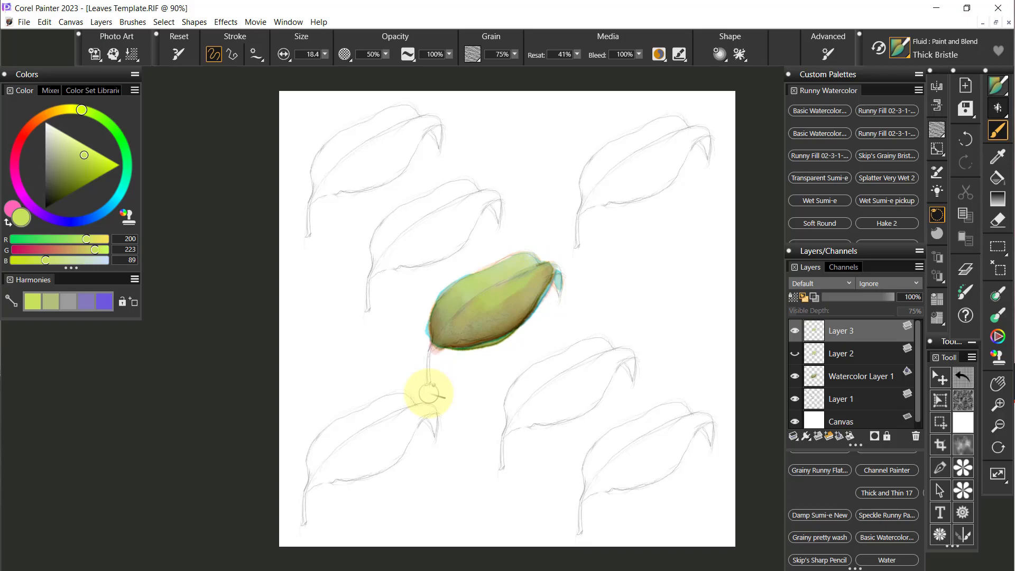
{"action": "mouse_move", "coordinate": [476, 291]}
{"action": "left_mouse_down"}
{"action": "mouse_move", "coordinate": [447, 306]}
{"action": "mouse_move", "coordinate": [510, 268]}
{"action": "mouse_move", "coordinate": [474, 290]}
{"action": "mouse_move", "coordinate": [487, 275]}
{"action": "mouse_move", "coordinate": [530, 260]}
{"action": "mouse_move", "coordinate": [417, 321]}
{"action": "left_mouse_up"}
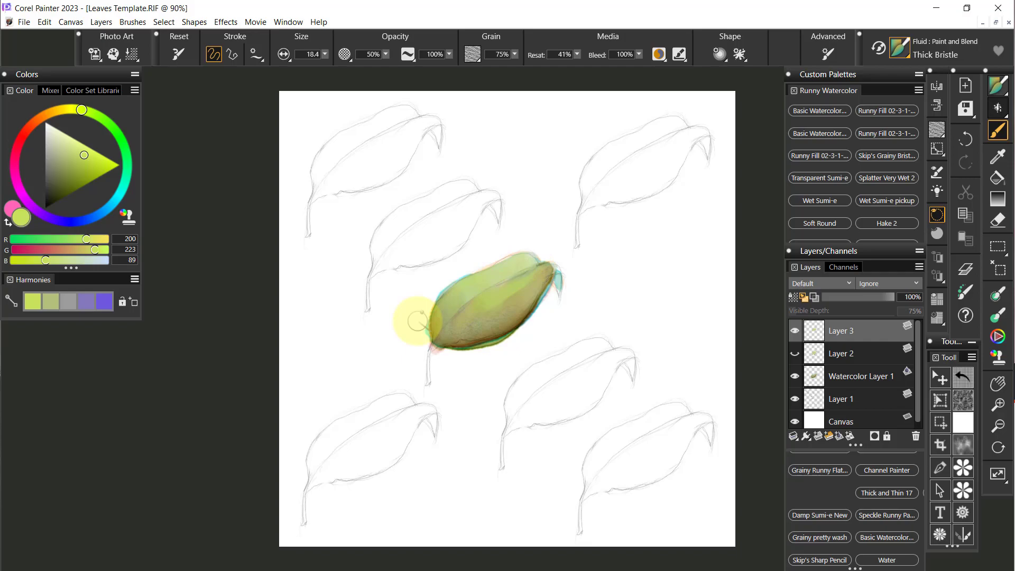
- Open the online Corel Painter Help in the web browser and maximize its window
{"action": "left_click", "coordinate": [409, 55]}
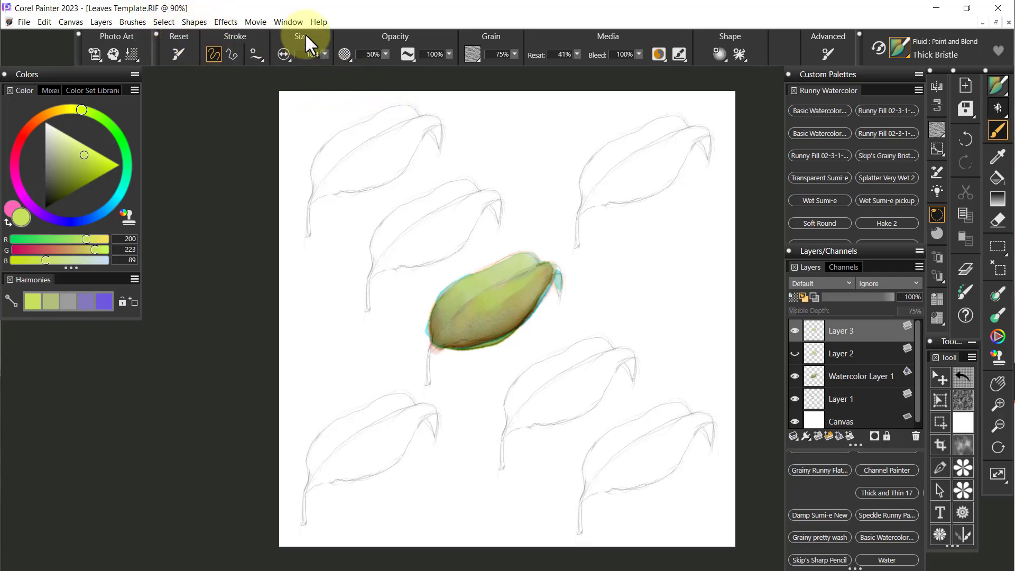
{"action": "left_click", "coordinate": [319, 23]}
{"action": "left_click", "coordinate": [338, 36]}
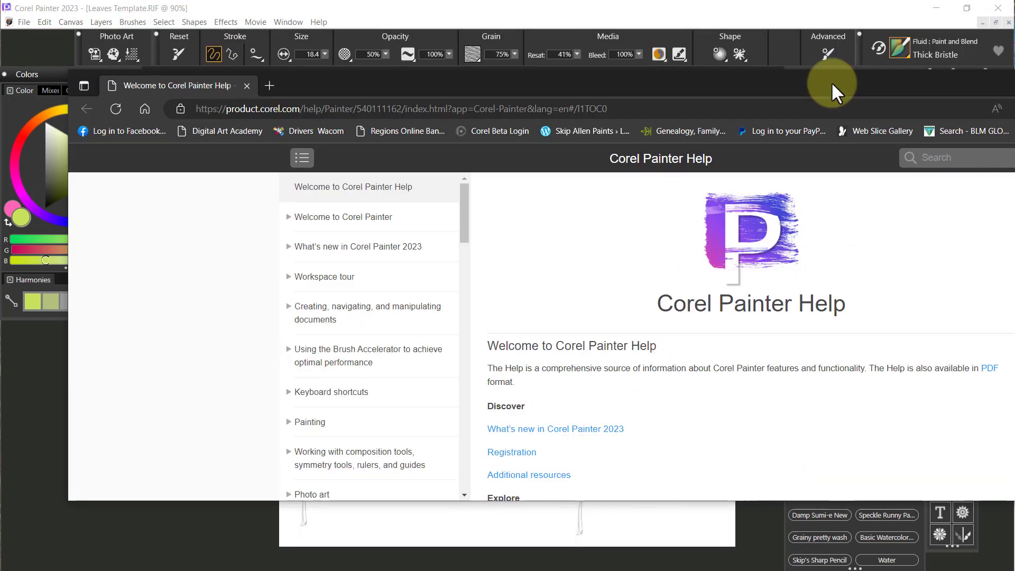
{"action": "mouse_move", "coordinate": [831, 82]}
{"action": "left_mouse_down"}
{"action": "mouse_move", "coordinate": [629, 182]}
{"action": "mouse_move", "coordinate": [598, 176]}
{"action": "left_mouse_up"}
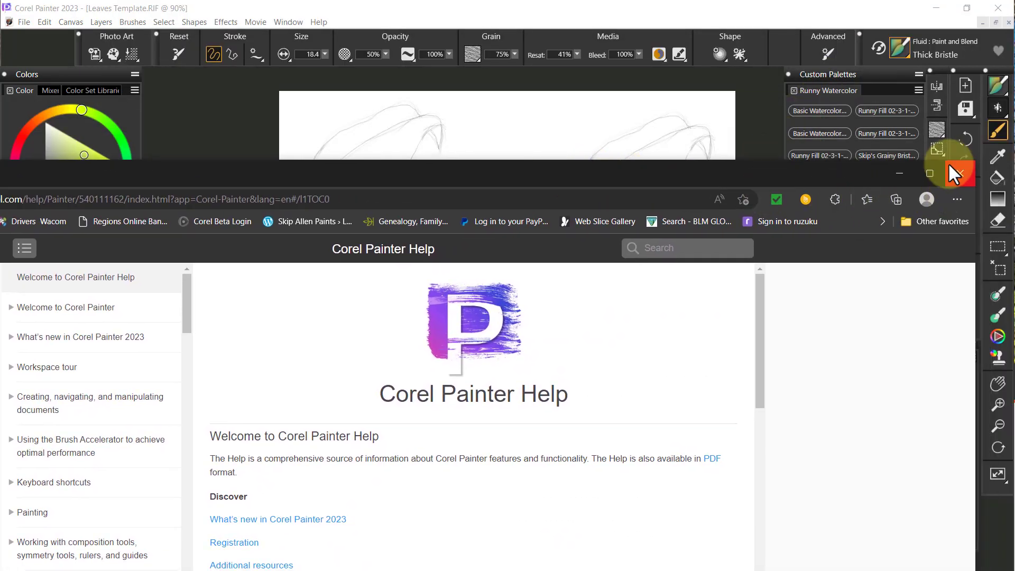
{"action": "left_click", "coordinate": [929, 172]}
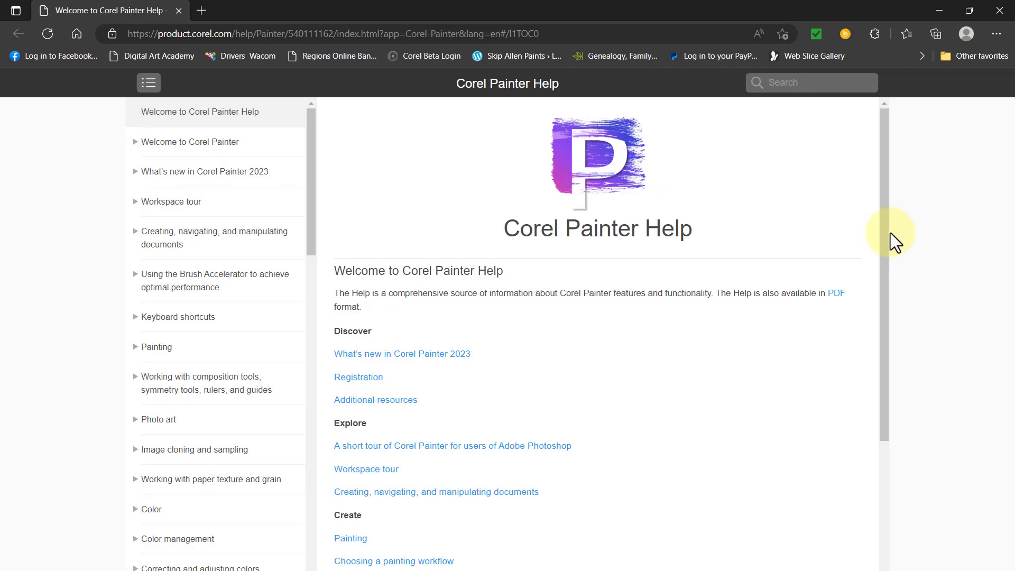
- Open the What's new in Corel Painter 2023 help topic and review its sections on fluid paint technology and the new fluid brushes
{"action": "left_click_drag", "start_coordinate": [882, 244], "coordinate": [566, 253]}
{"action": "left_click", "coordinate": [409, 330]}
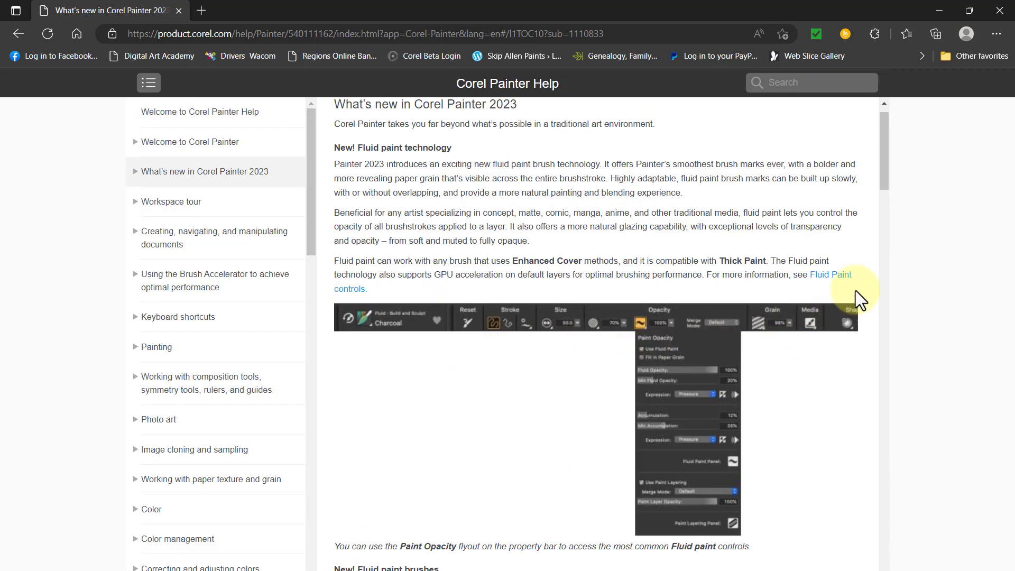
{"action": "mouse_move", "coordinate": [887, 167]}
{"action": "left_mouse_down"}
{"action": "mouse_move", "coordinate": [888, 430]}
{"action": "mouse_move", "coordinate": [908, 246]}
{"action": "mouse_move", "coordinate": [903, 252]}
{"action": "left_mouse_up"}
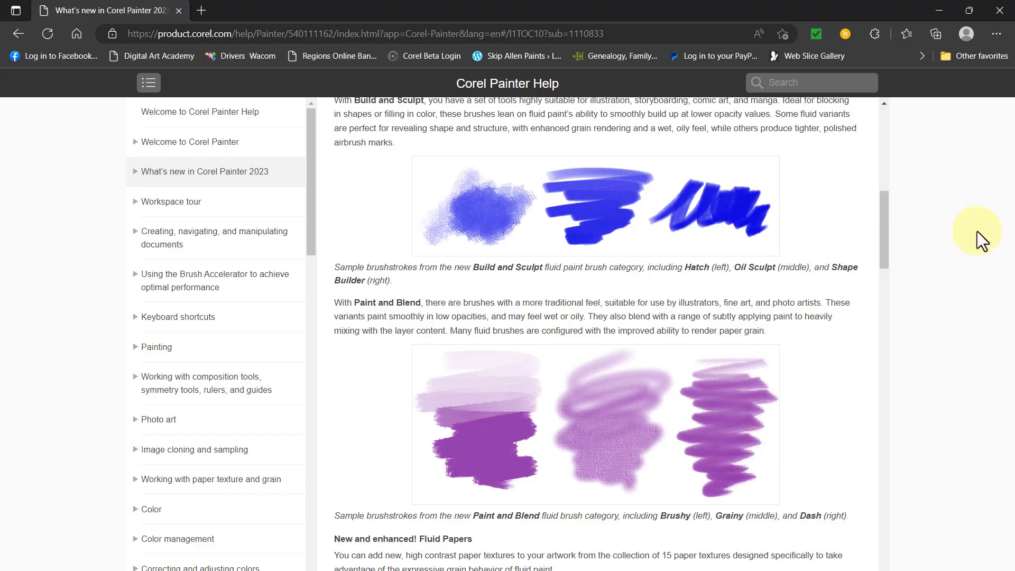